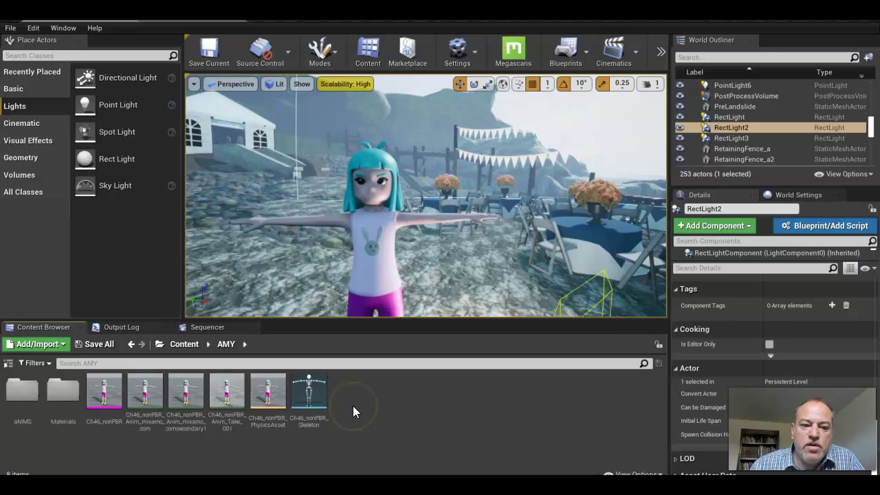
# Step: Create a folder named CINEMATICS in the project's root Content folder and open it
pyautogui.click(184, 344)
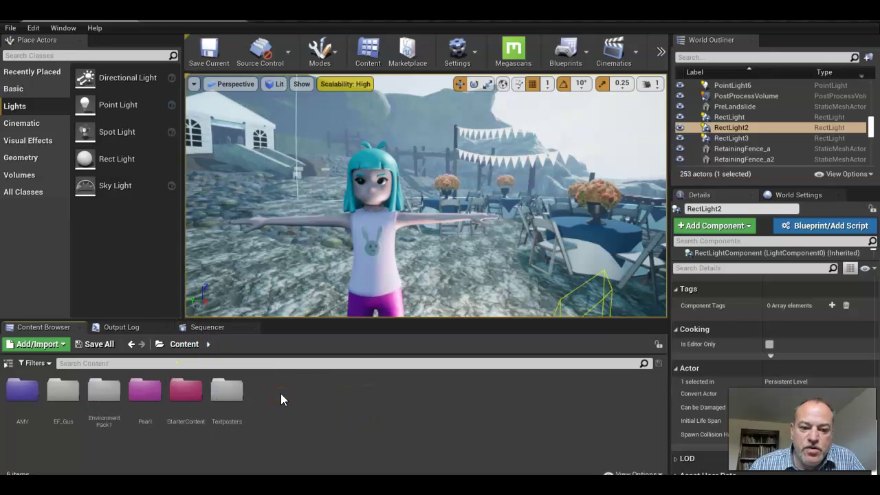
pyautogui.rightClick(280, 393)
pyautogui.click(343, 61)
pyautogui.write('C')
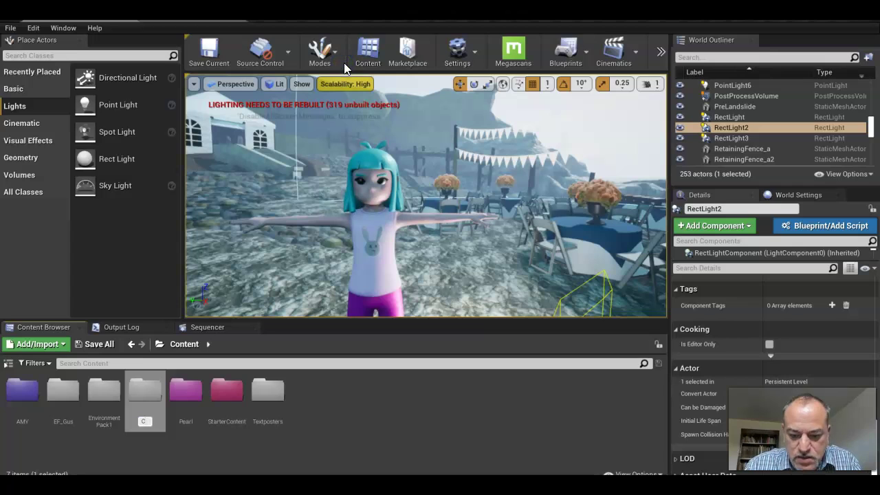
pyautogui.write('INEMATIC')
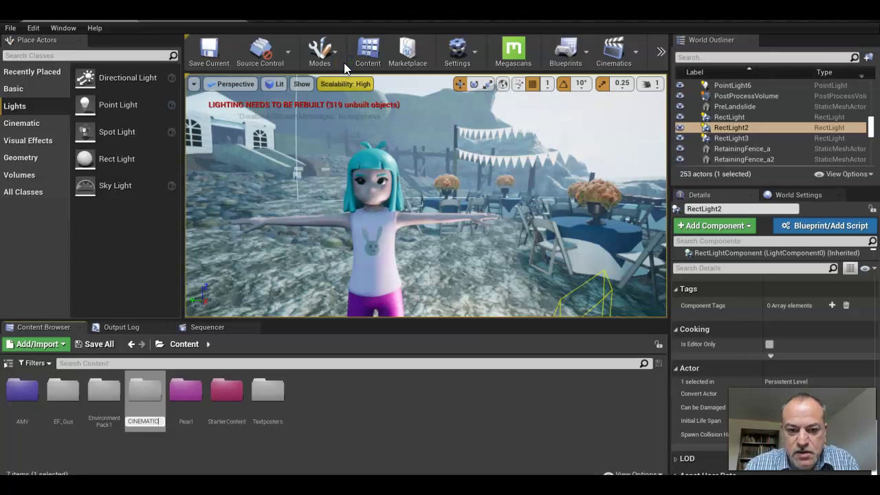
pyautogui.write('S')
pyautogui.click(318, 415)
pyautogui.click(68, 406)
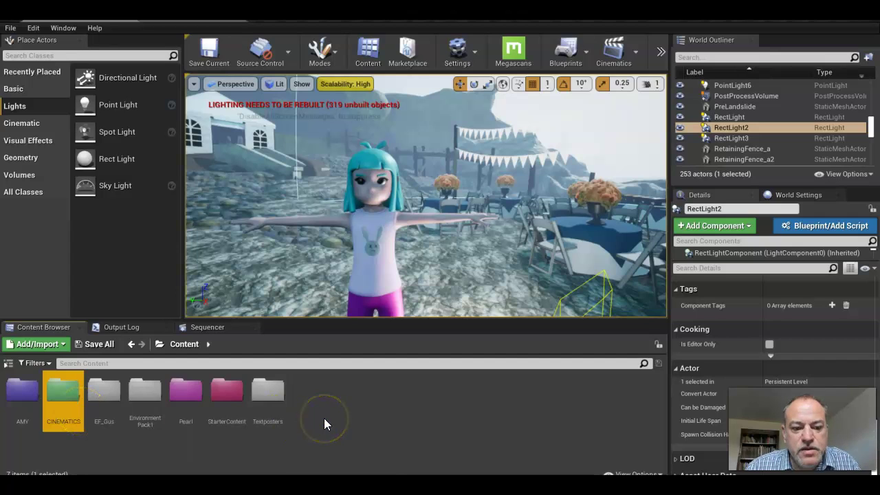
pyautogui.doubleClick(62, 388)
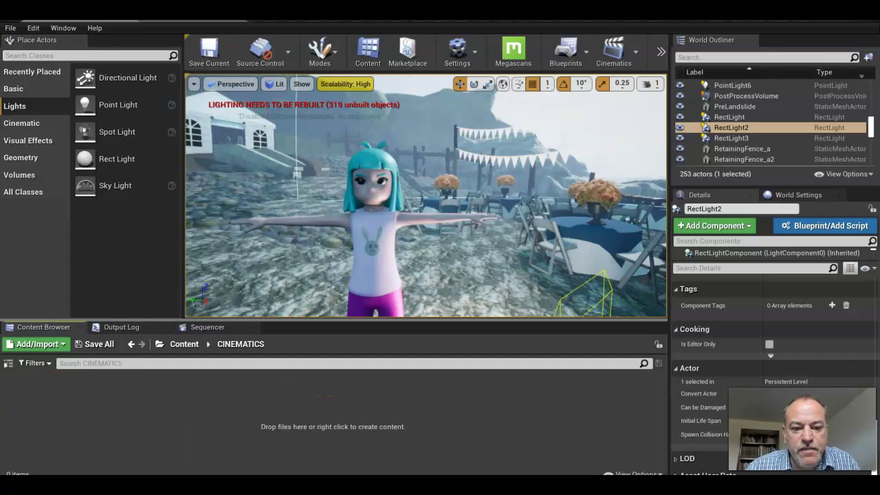
# Step: Create a Level Sequence named 1 in the CINEMATICS folder and open it for editing
pyautogui.click(373, 265)
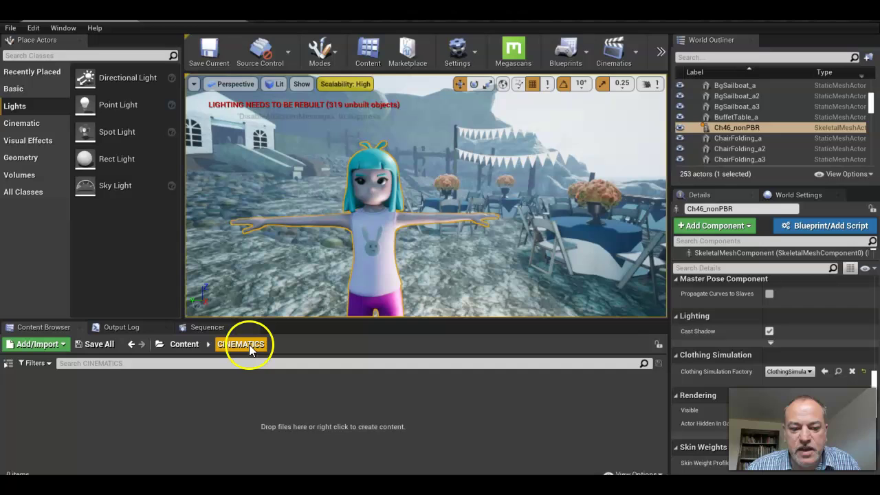
pyautogui.rightClick(102, 396)
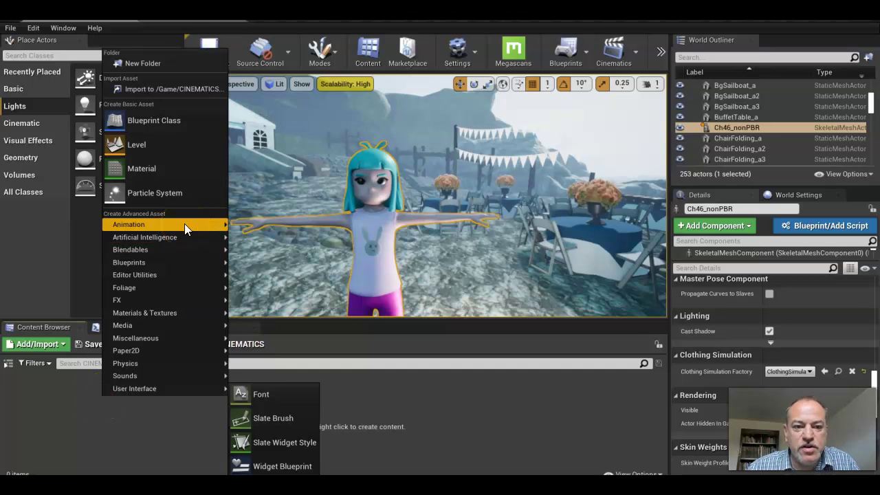
pyautogui.moveTo(184, 223)
pyautogui.click(305, 400)
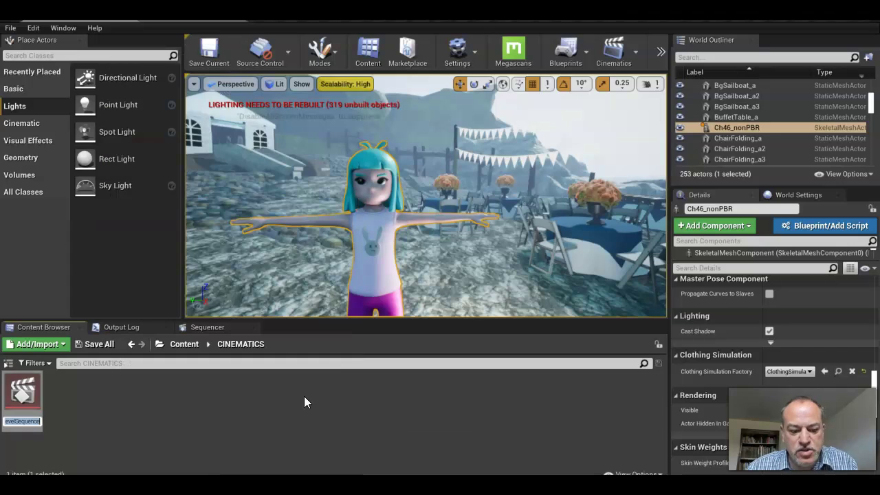
pyautogui.write('1')
pyautogui.click(289, 407)
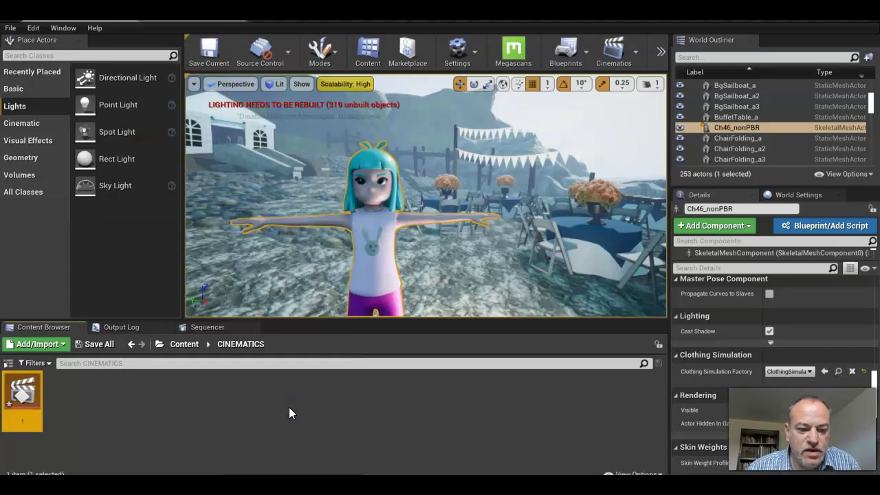
pyautogui.doubleClick(30, 391)
# Step: Add the Ch46_nonPBR character from the level to the sequence as an actor track
pyautogui.click(369, 246)
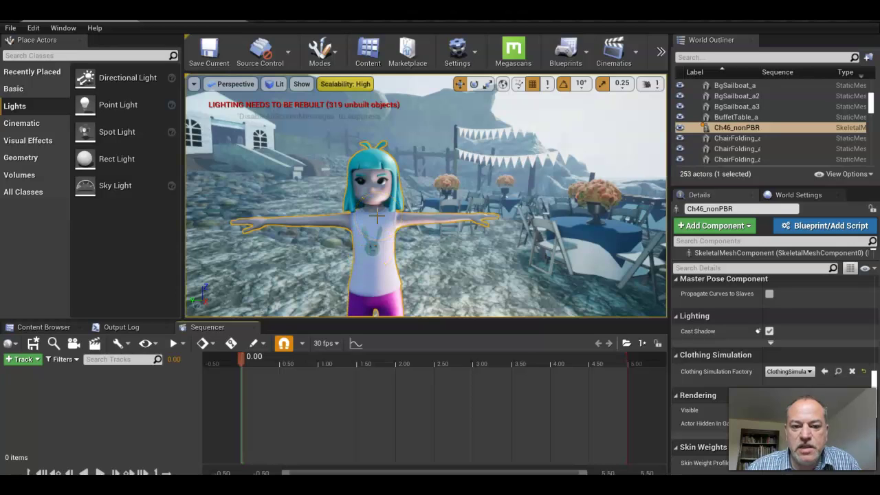
pyautogui.click(742, 132)
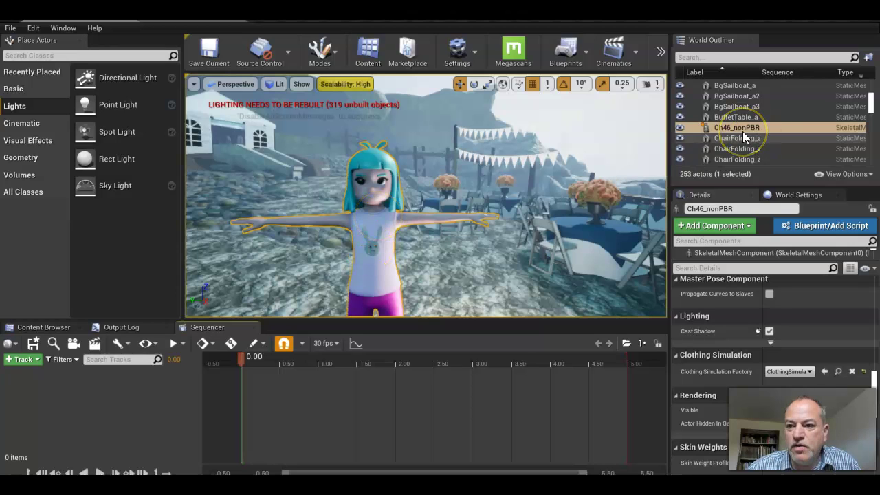
pyautogui.click(673, 328)
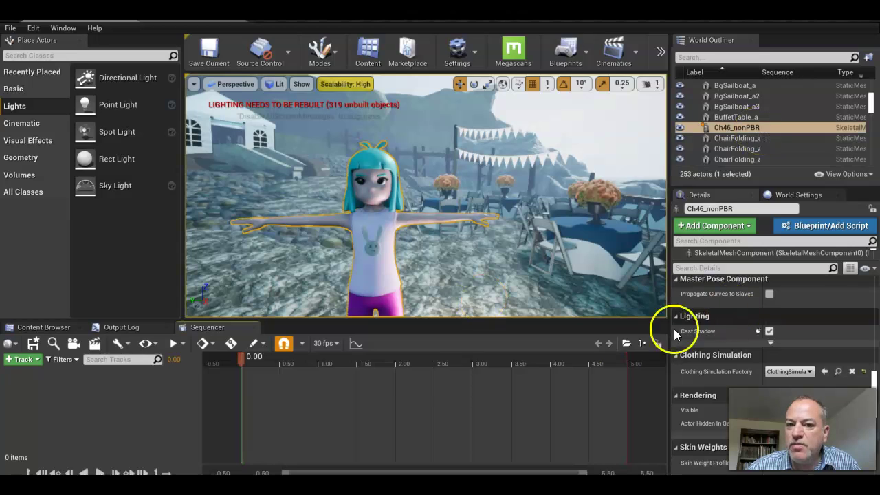
pyautogui.click(457, 380)
pyautogui.click(416, 263)
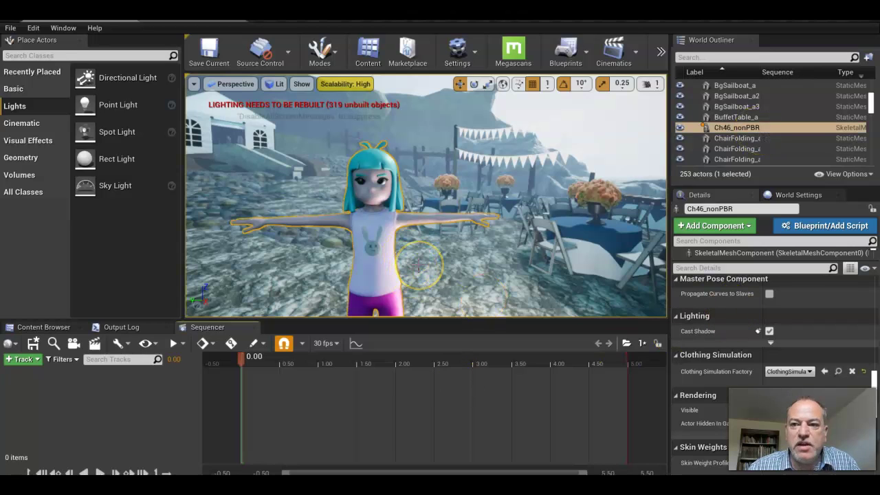
pyautogui.click(107, 417)
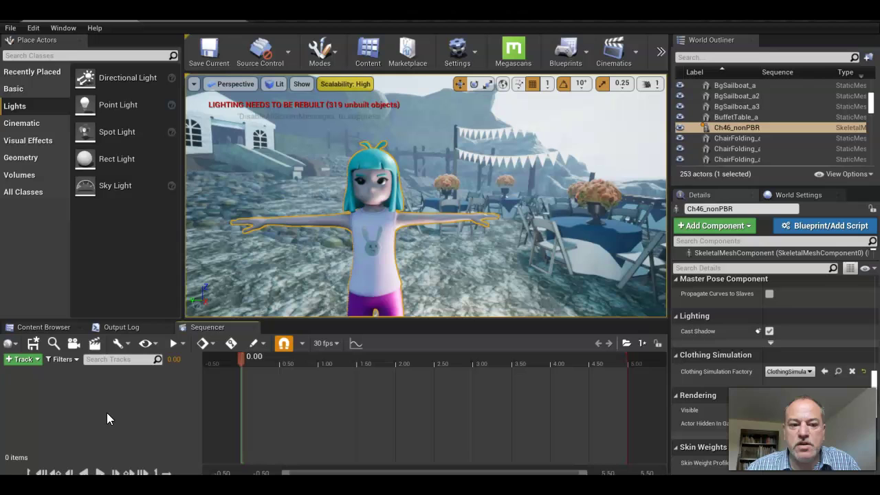
pyautogui.click(38, 360)
pyautogui.moveTo(112, 196)
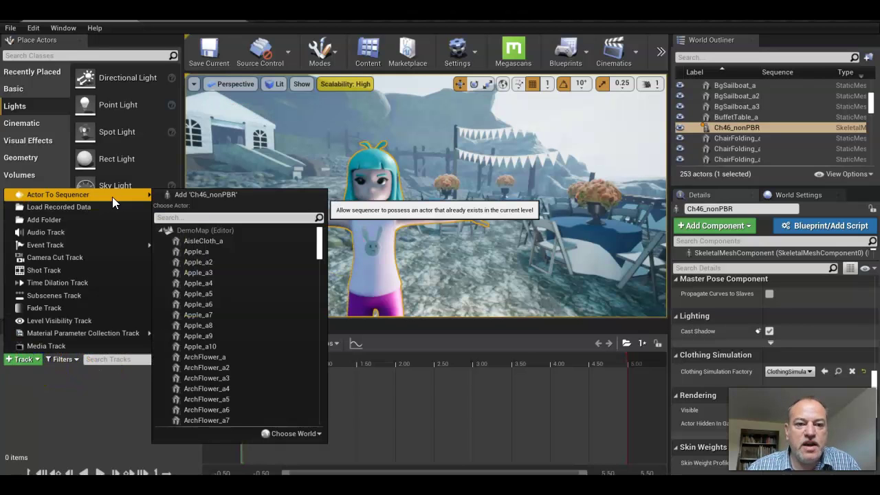
pyautogui.click(203, 195)
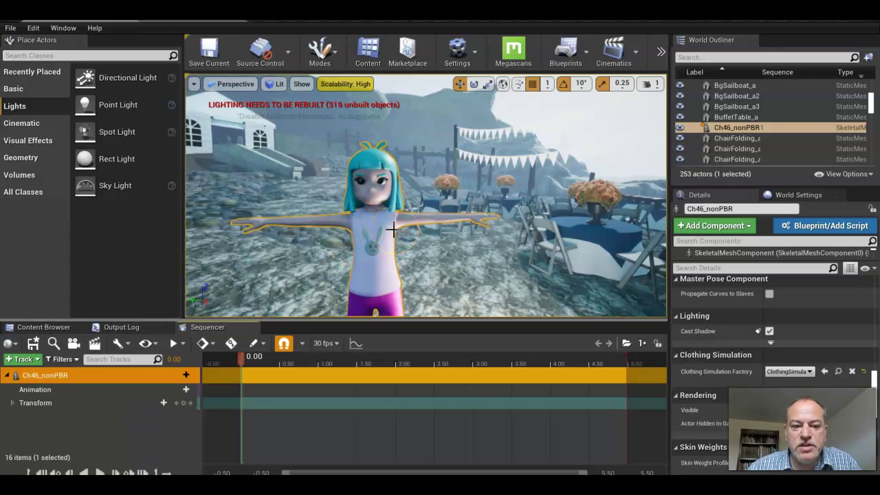
# Step: Add the weight_shift animation to the Ch46_nonPBR character's animation track
pyautogui.click(182, 389)
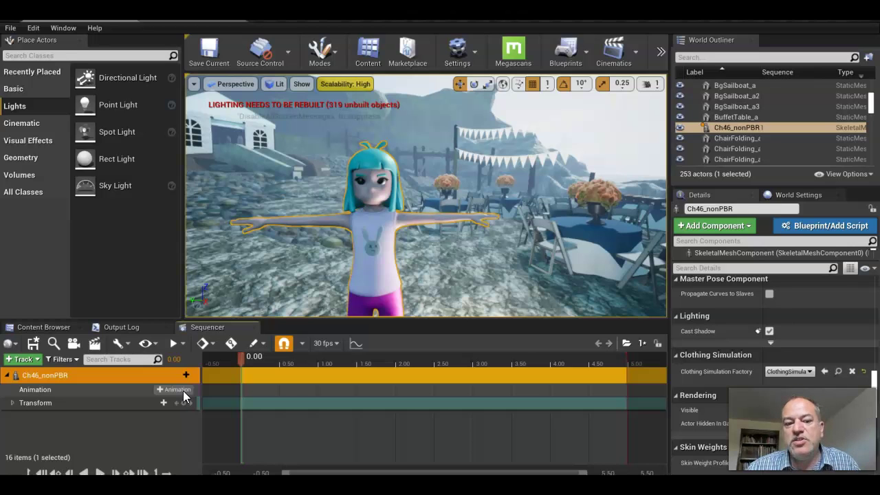
pyautogui.click(180, 389)
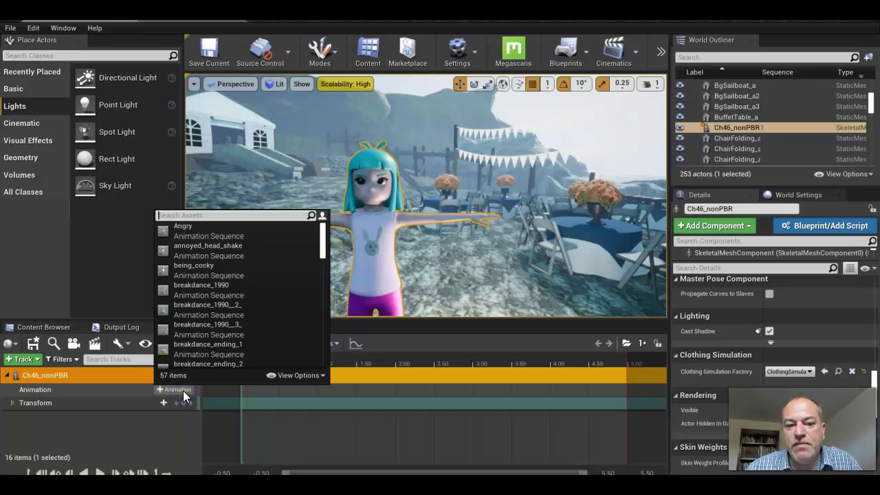
pyautogui.moveTo(325, 253); pyautogui.dragTo(318, 402)
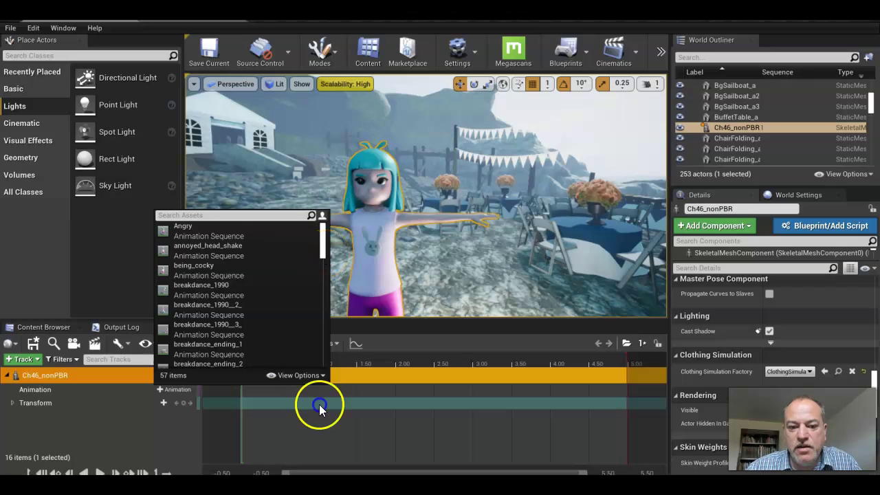
pyautogui.click(227, 365)
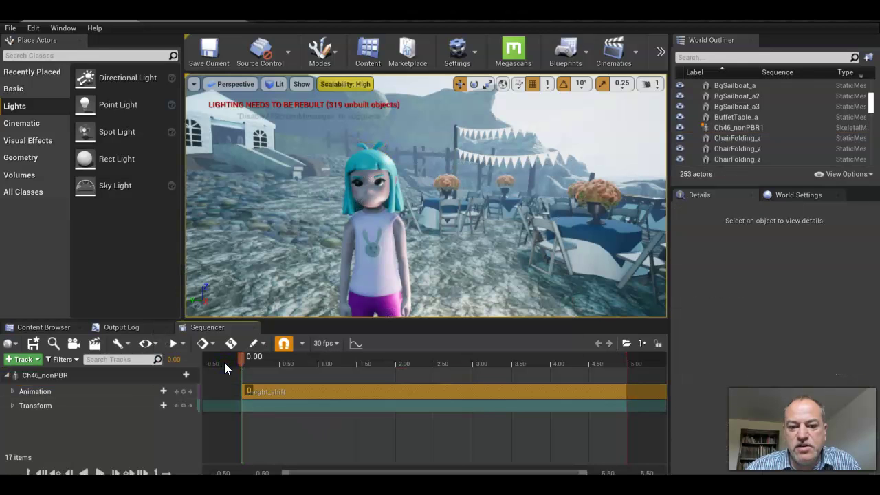
pyautogui.click(364, 275)
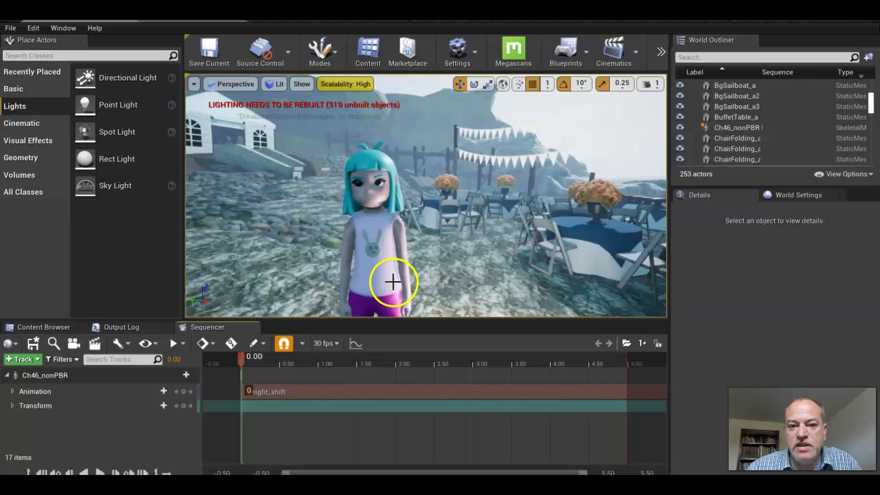
pyautogui.click(142, 404)
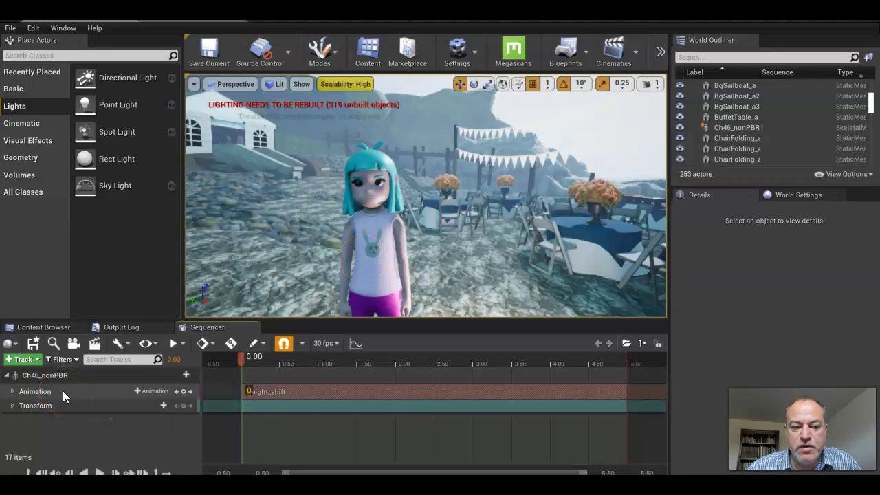
pyautogui.click(83, 391)
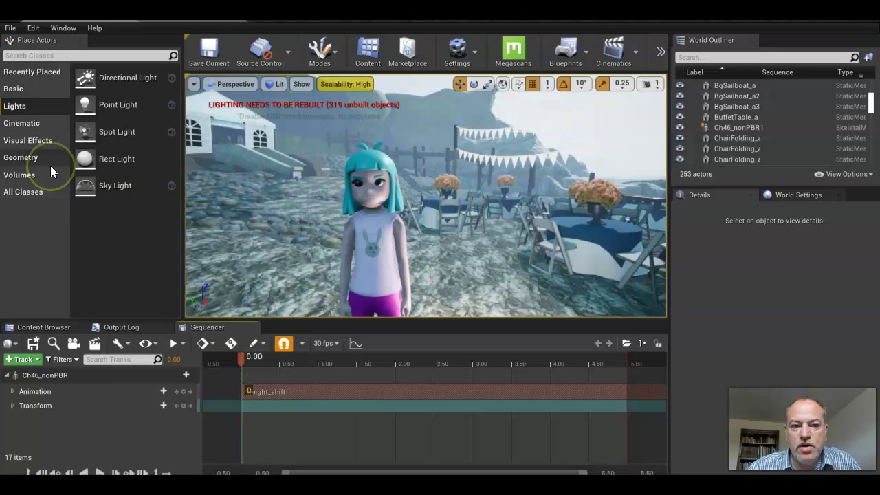
# Step: Create a cine camera with a camera cut in the sequence and set its focus method to Disable
pyautogui.click(75, 345)
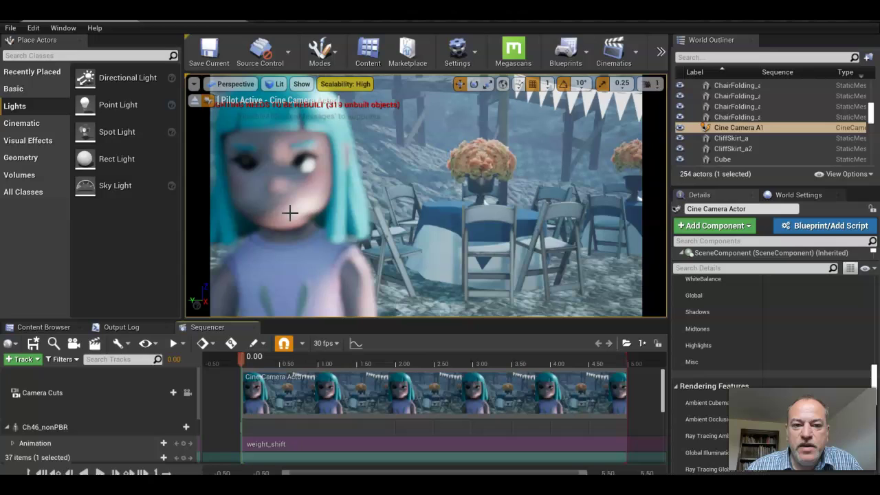
pyautogui.moveTo(874, 369); pyautogui.dragTo(873, 300)
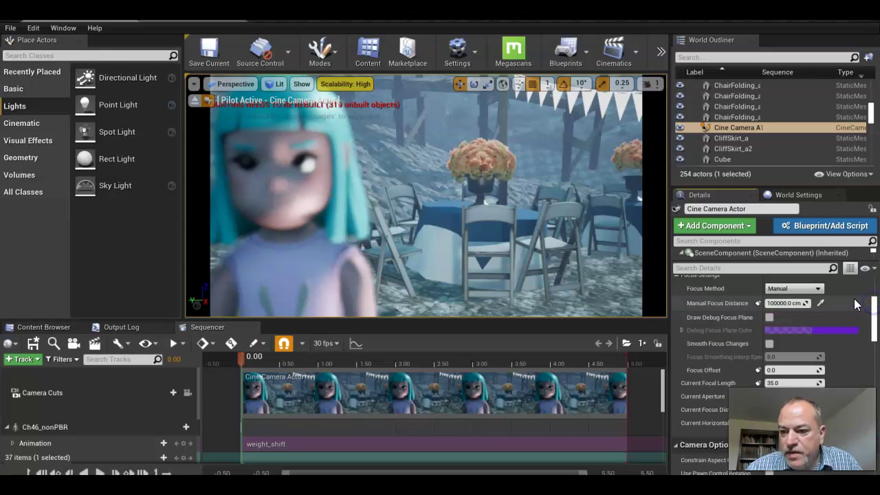
pyautogui.click(786, 289)
pyautogui.click(787, 306)
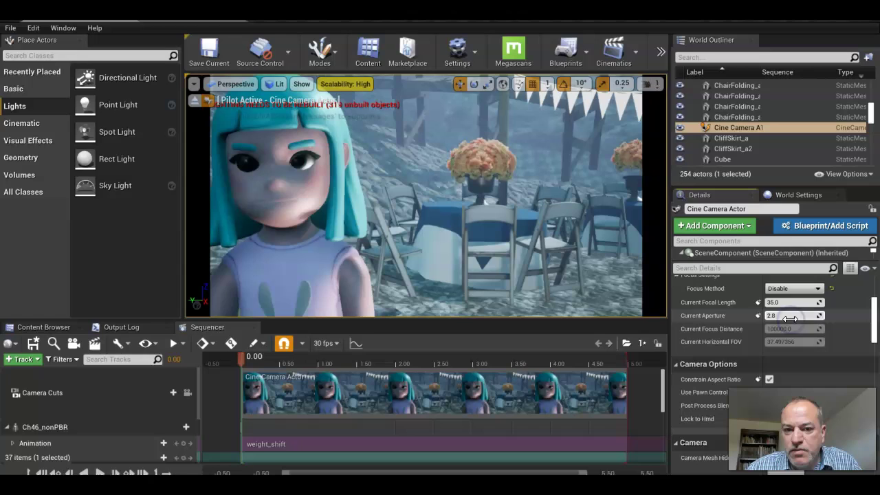
# Step: Reframe the piloted cine camera so the character's head and shoulders sit near the centre of the shot
pyautogui.click(295, 197)
pyautogui.click(248, 392)
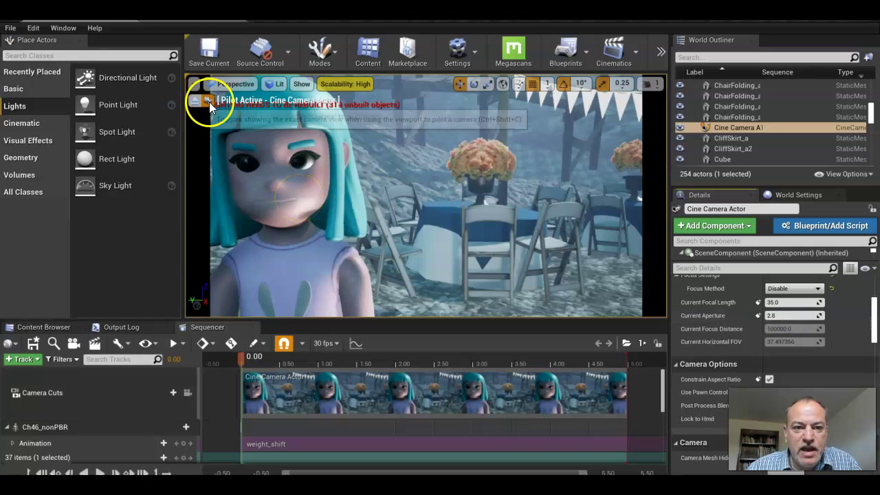
pyautogui.click(352, 204)
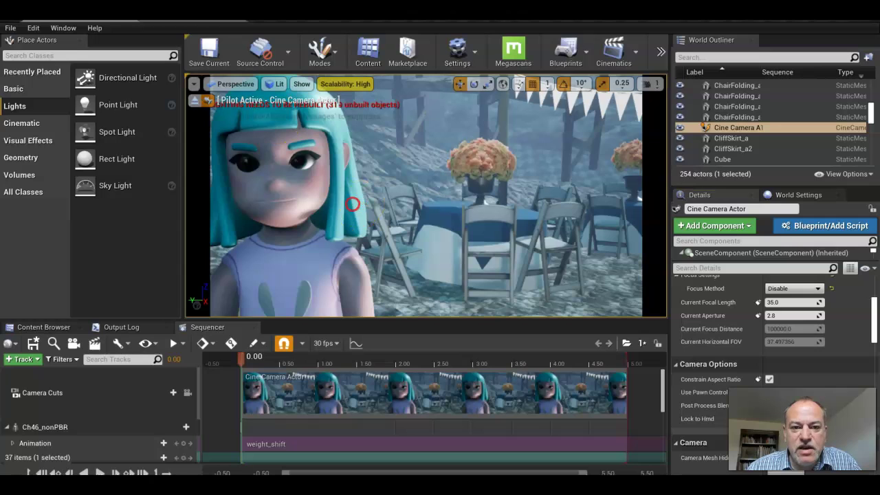
pyautogui.moveTo(352, 204); pyautogui.dragTo(184, 220)
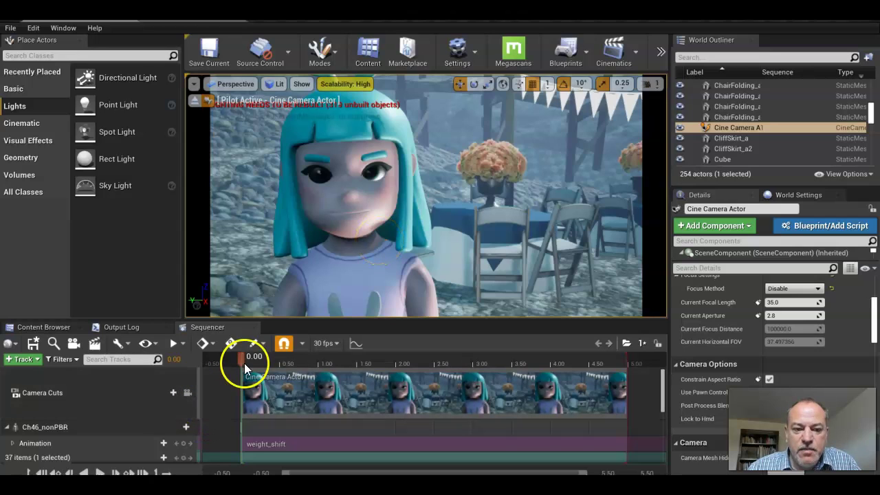
pyautogui.moveTo(242, 362)
pyautogui.mouseDown()
pyautogui.moveTo(593, 382)
pyautogui.moveTo(242, 364)
pyautogui.mouseUp()
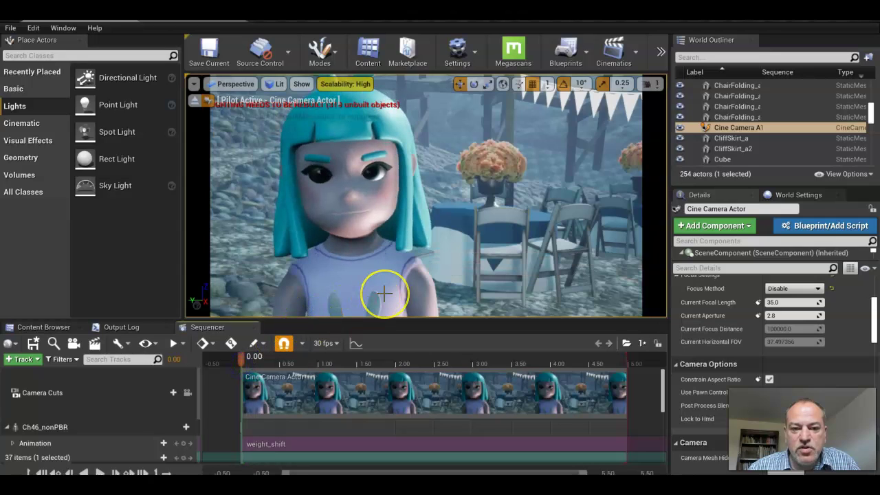
pyautogui.moveTo(384, 293); pyautogui.dragTo(303, 281)
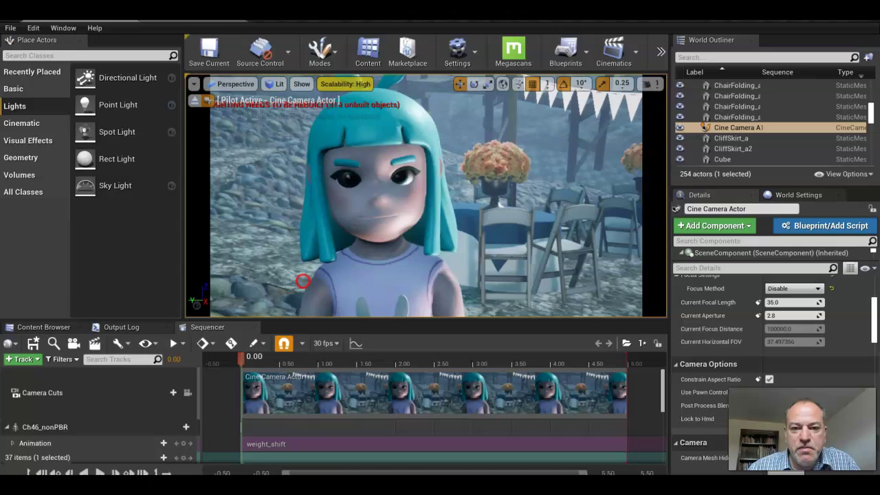
# Step: Shorten the sequence's playback range to end at 2.50 and scrub the timeline to preview the character's animation
pyautogui.click(328, 359)
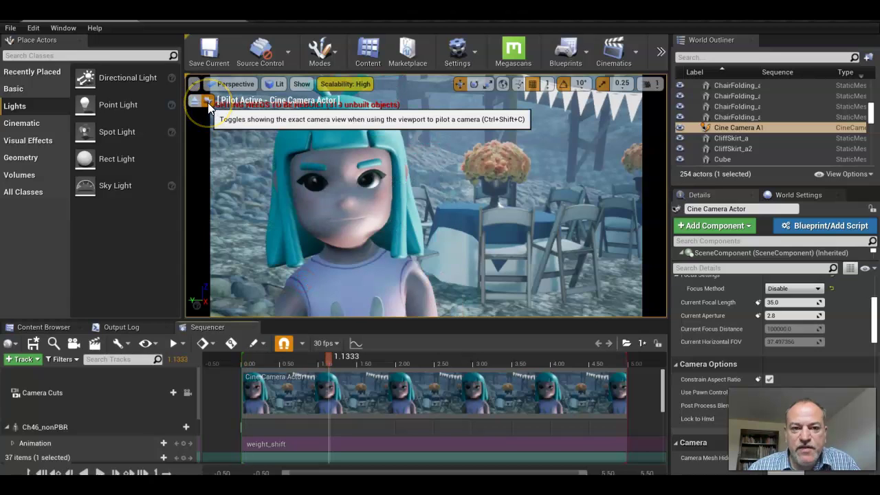
pyautogui.moveTo(329, 357); pyautogui.dragTo(431, 369)
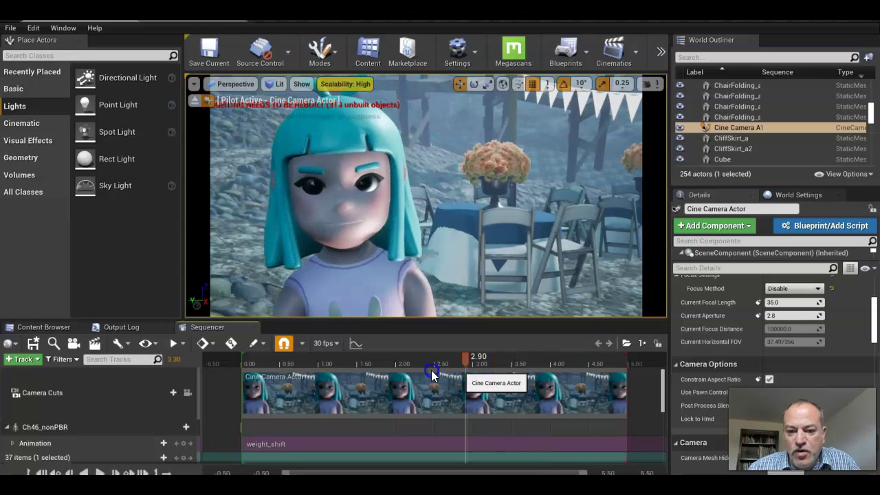
pyautogui.click(431, 368)
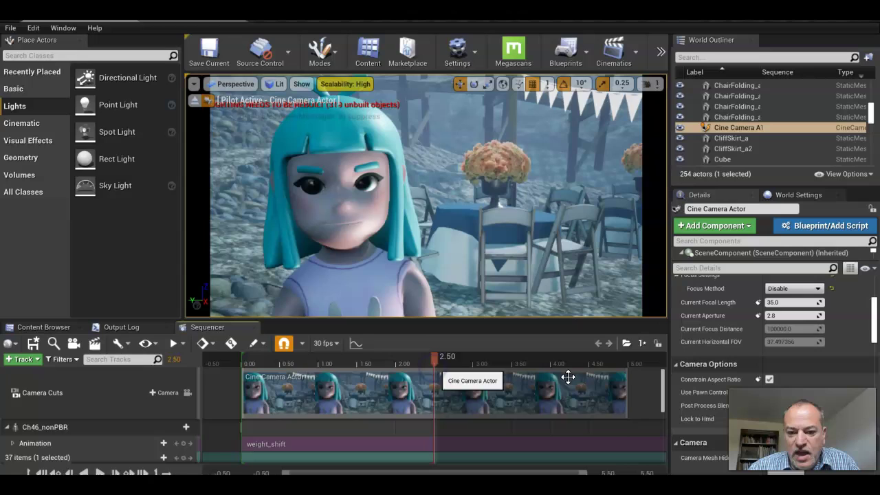
pyautogui.click(432, 357)
pyautogui.click(272, 364)
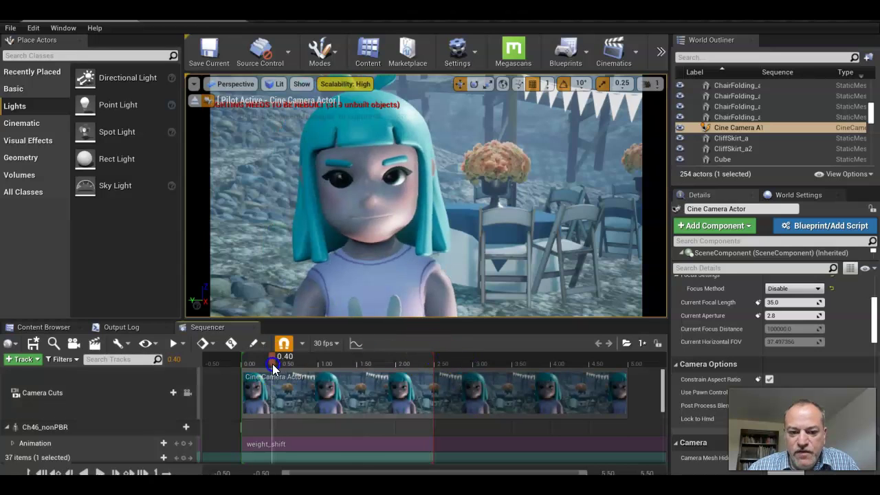
# Step: Lock the viewport to the camera cuts and play the sequence to preview the character's weight_shift animation through the cine camera
pyautogui.click(431, 357)
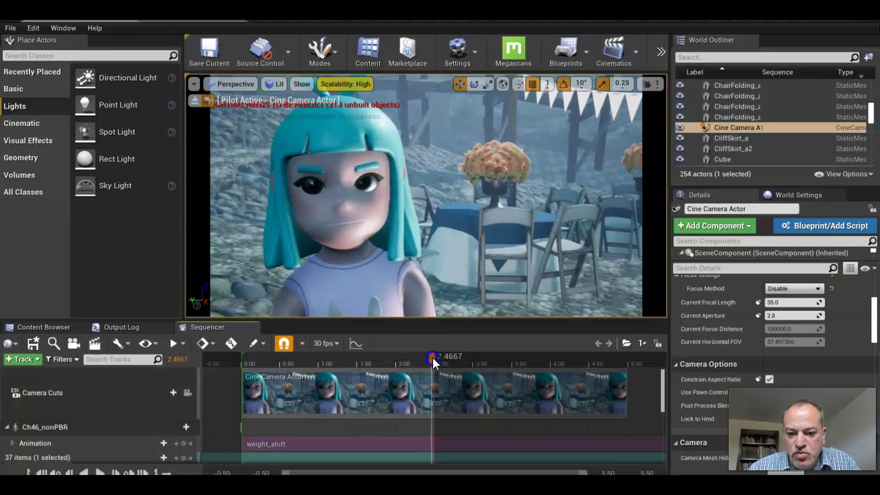
pyautogui.click(247, 360)
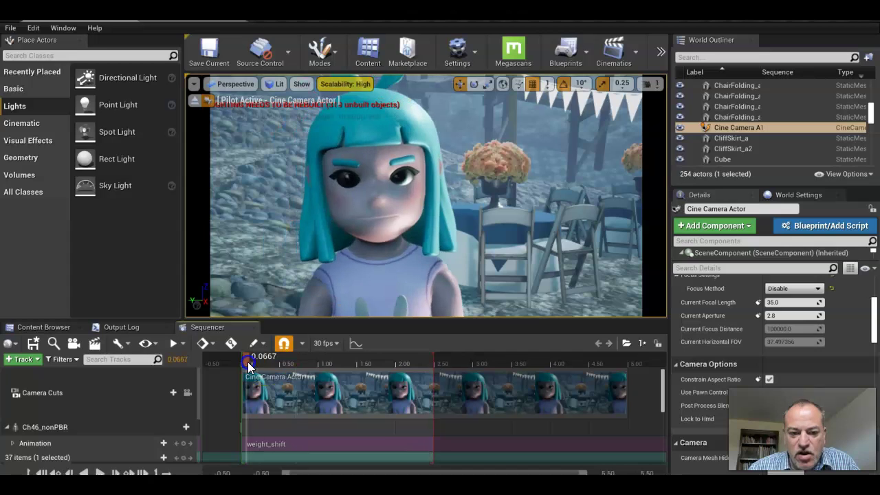
pyautogui.press('space')
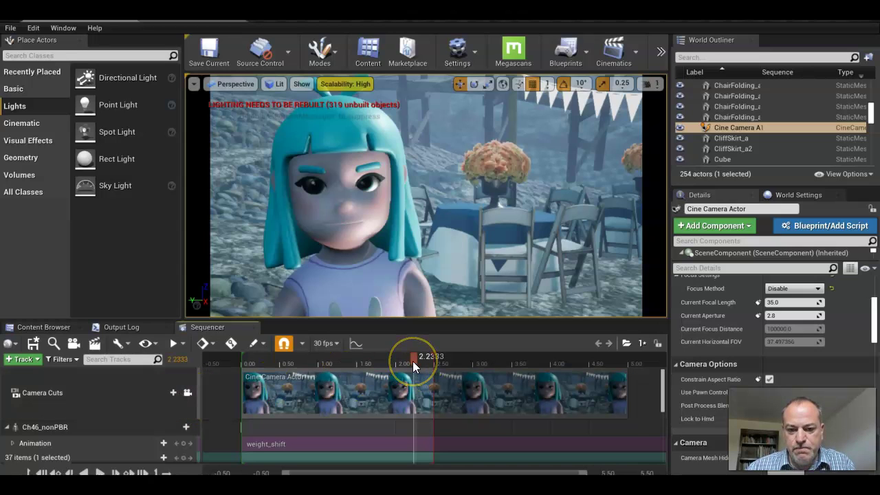
pyautogui.moveTo(413, 360); pyautogui.dragTo(249, 360)
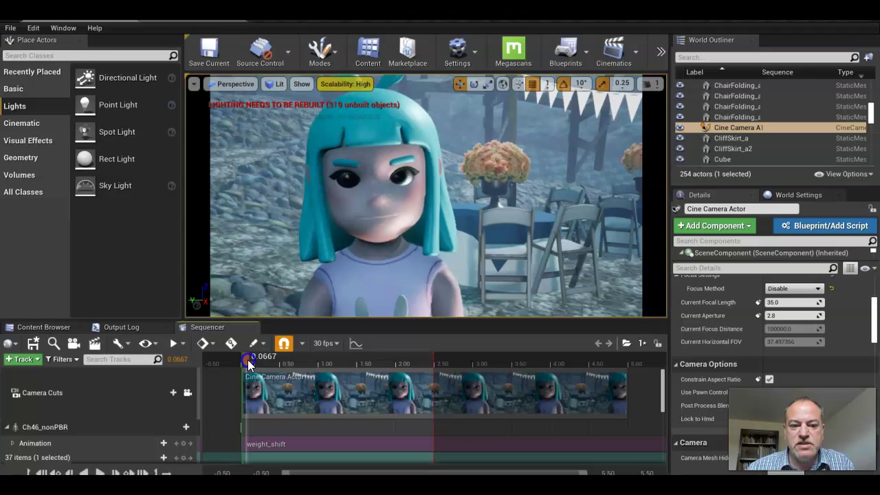
pyautogui.click(189, 397)
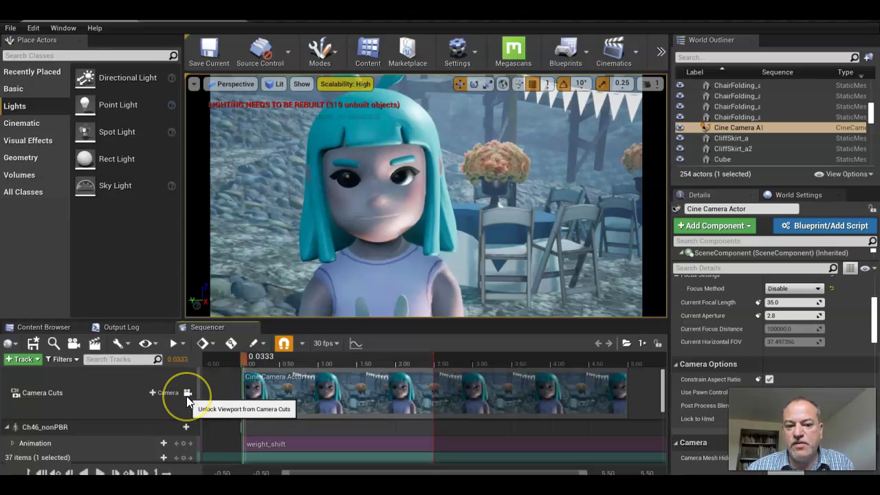
pyautogui.click(220, 402)
pyautogui.press('space')
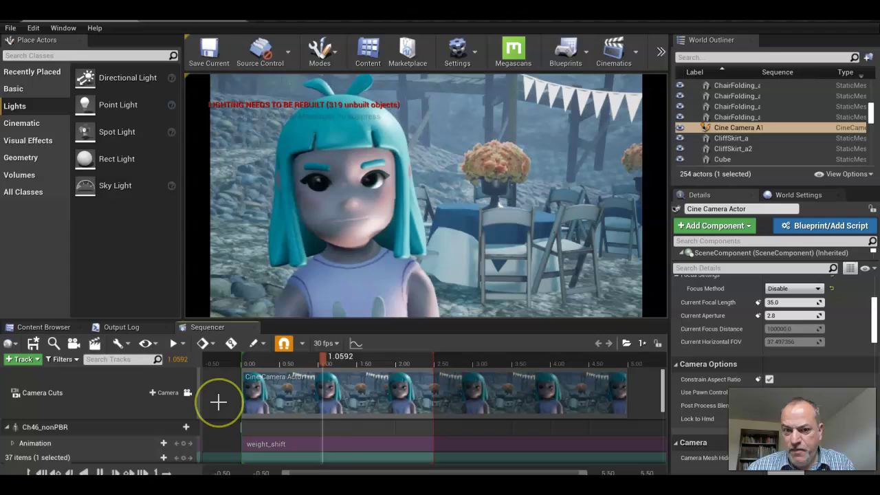
pyautogui.press('space')
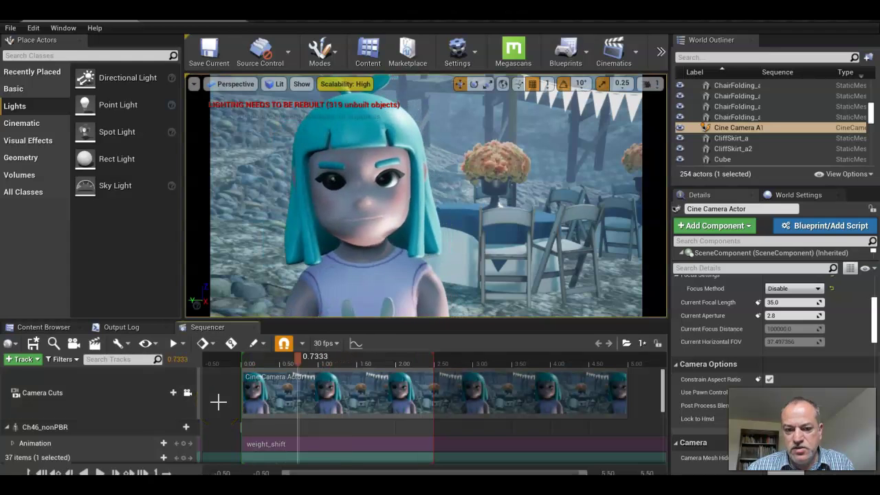
# Step: Save the level sequence and locate its asset in the CINEMATICS folder
pyautogui.click(33, 344)
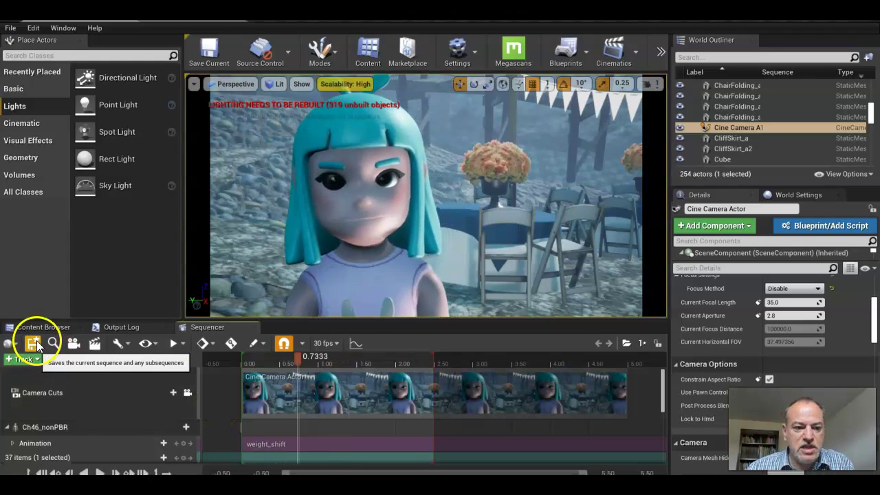
pyautogui.click(52, 341)
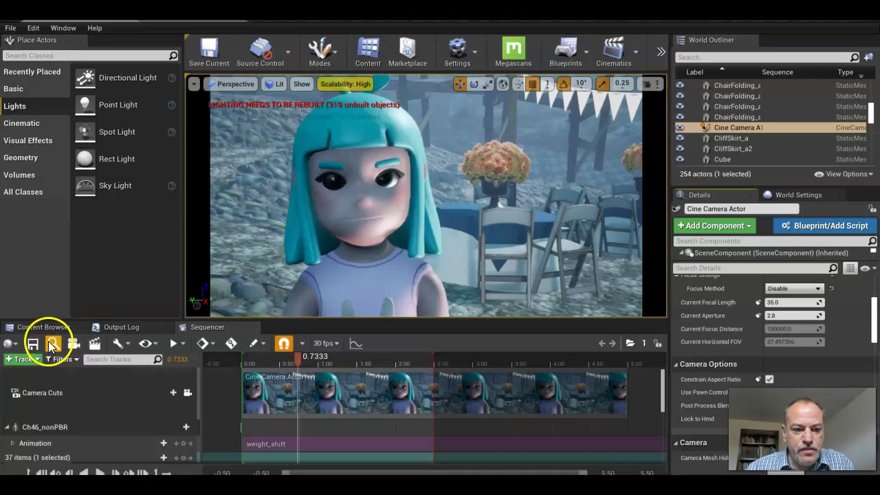
pyautogui.click(35, 383)
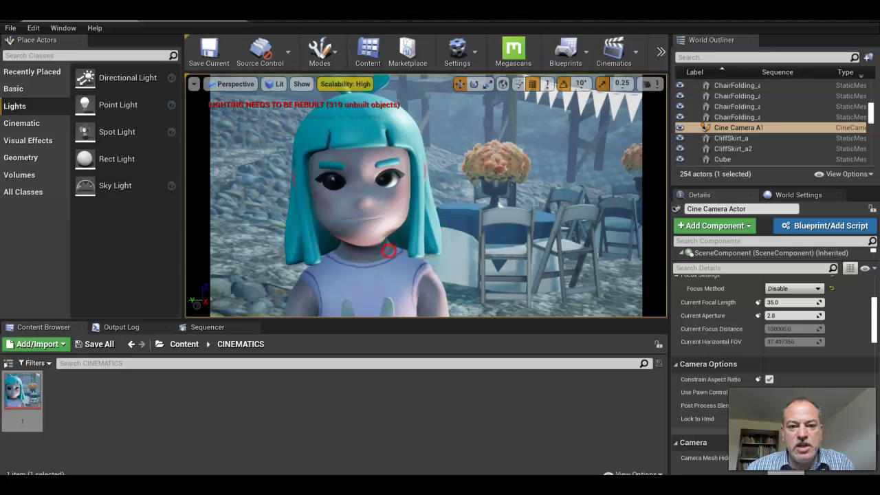
# Step: Release the viewport from the cine camera and bring the flower-covered wedding arch into view for placing another character
pyautogui.click(184, 344)
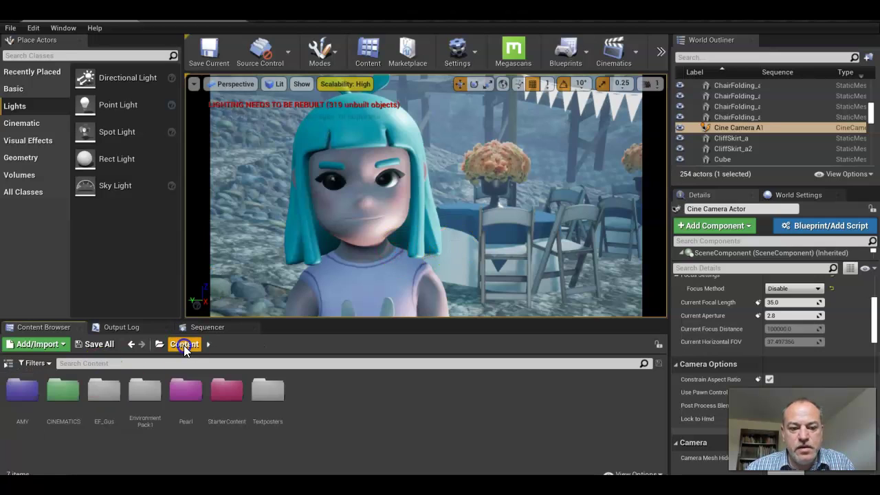
pyautogui.click(242, 88)
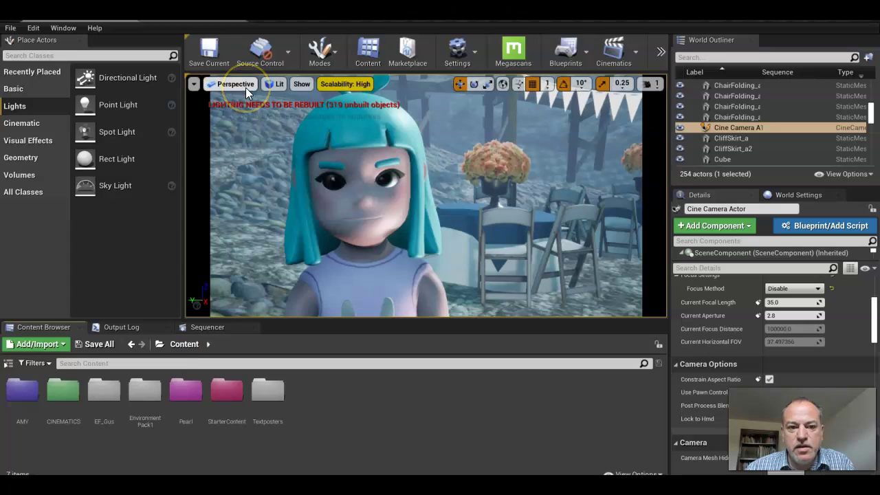
pyautogui.click(165, 158)
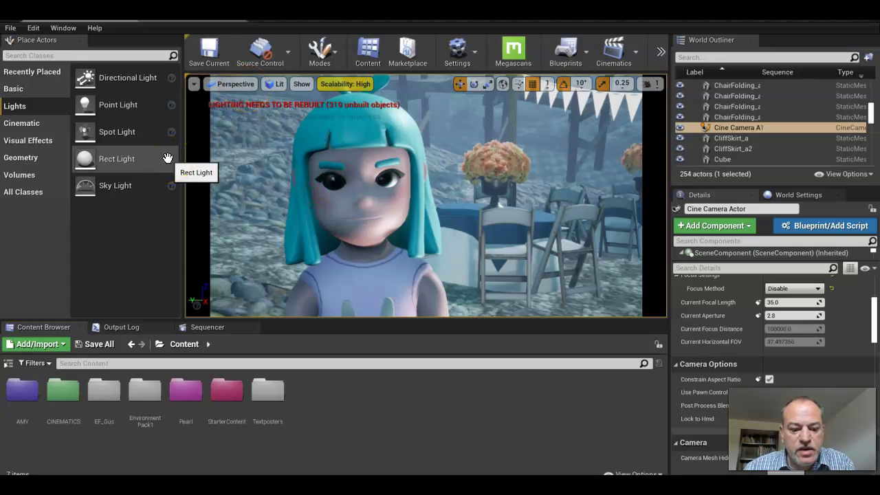
pyautogui.press('Escape')
pyautogui.click(194, 84)
pyautogui.click(244, 238)
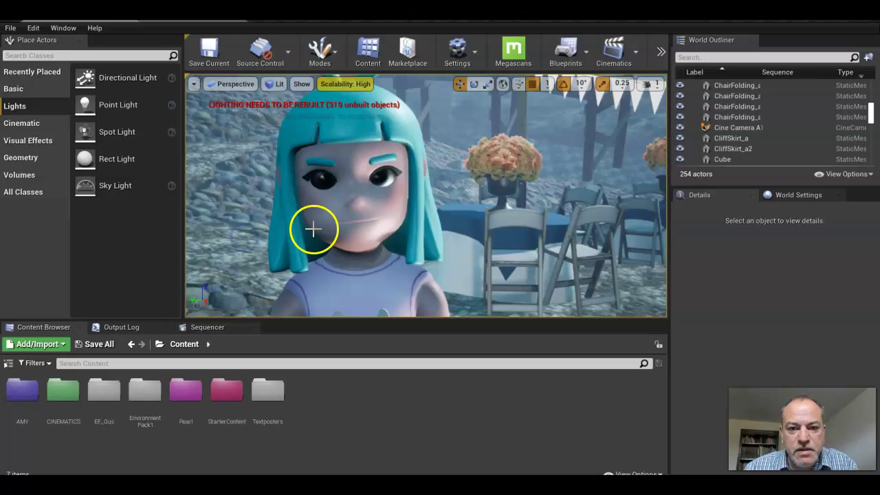
pyautogui.moveTo(313, 229); pyautogui.dragTo(743, 250)
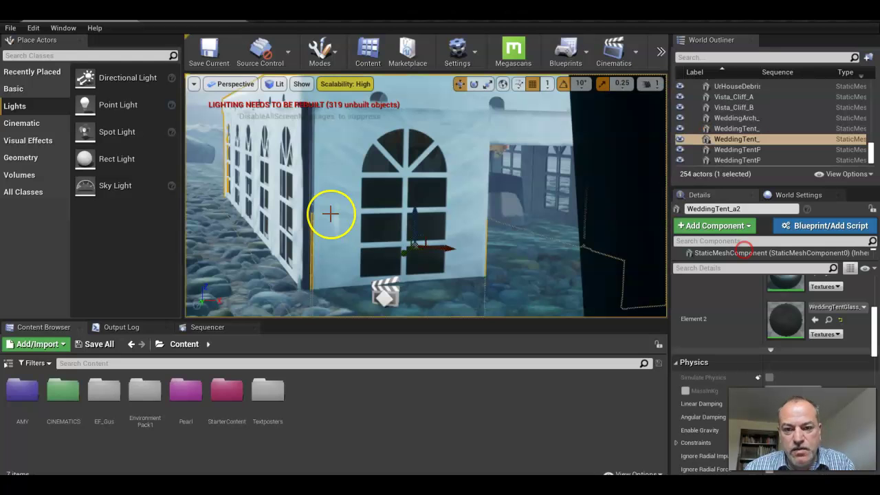
pyautogui.moveTo(423, 197); pyautogui.dragTo(423, 197, button='right')
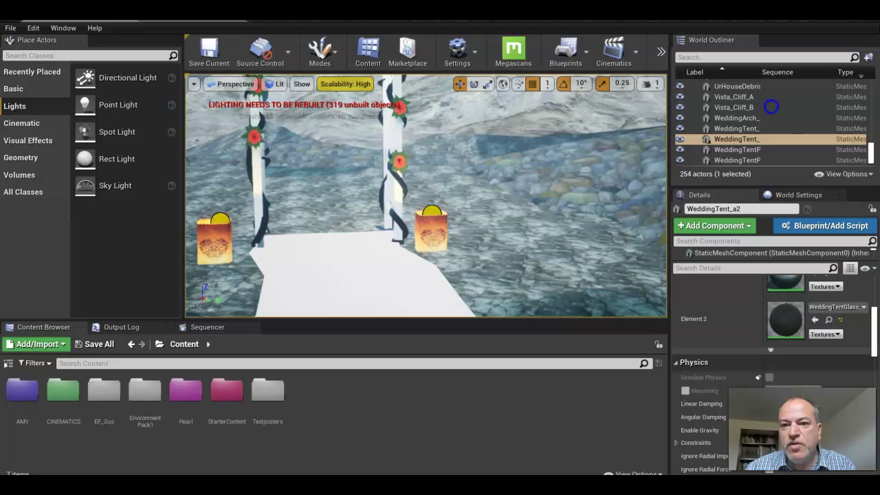
pyautogui.click(656, 84)
pyautogui.scroll(2, 570, 194)
pyautogui.moveTo(558, 195)
pyautogui.mouseDown(button='right')
pyautogui.moveTo(568, 156)
pyautogui.moveTo(556, 169)
pyautogui.moveTo(567, 220)
pyautogui.moveTo(556, 210)
pyautogui.mouseUp(button='right')
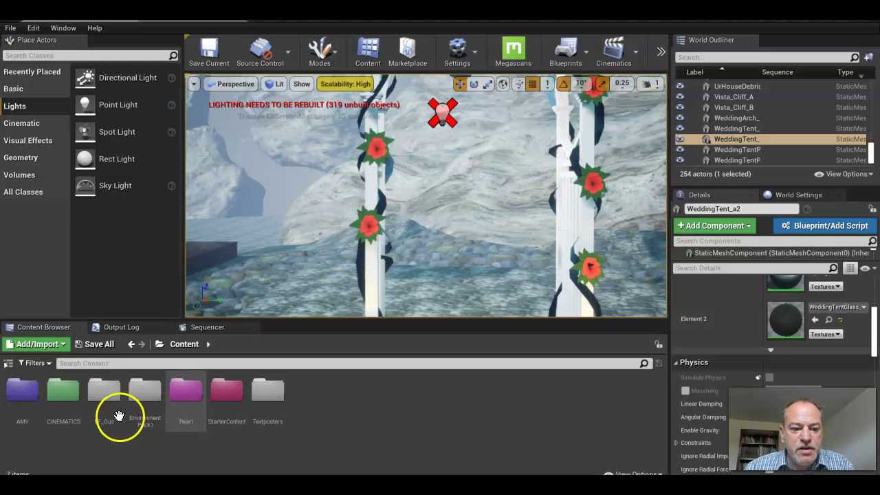
# Step: Place the pearl skeletal mesh from the Pearl folder into the level near the wedding arch and select it
pyautogui.doubleClick(180, 406)
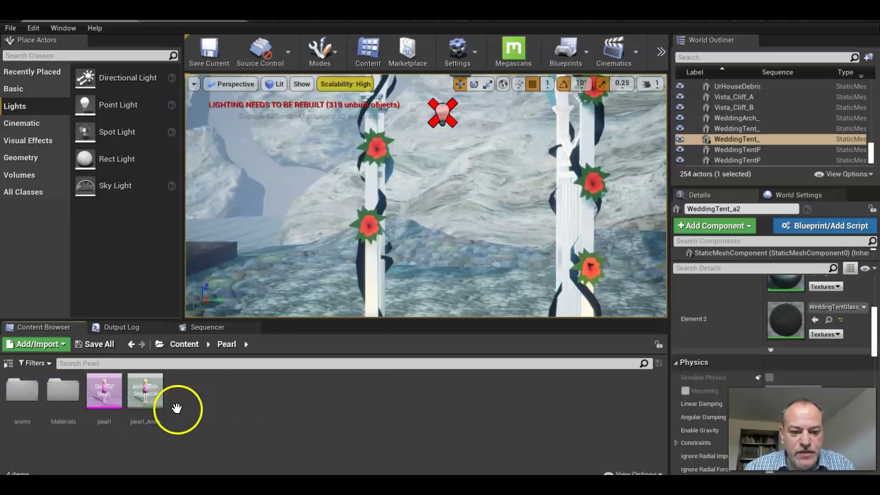
pyautogui.click(107, 405)
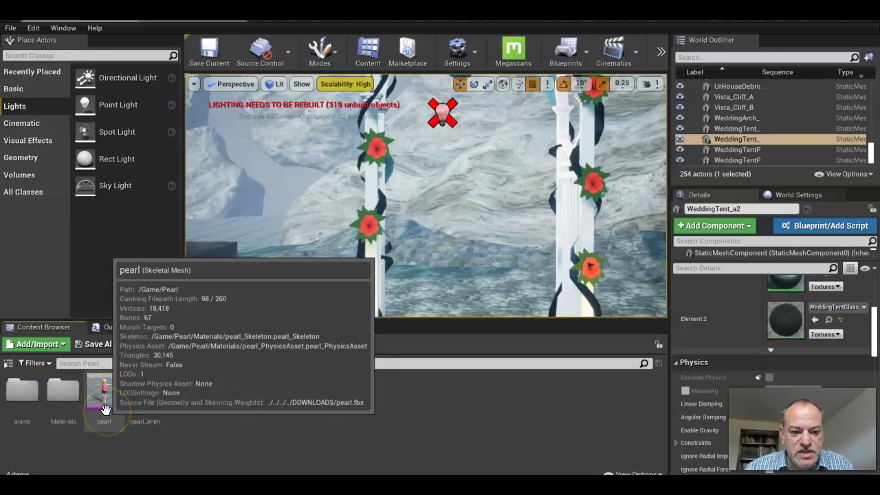
pyautogui.moveTo(105, 410); pyautogui.dragTo(475, 324)
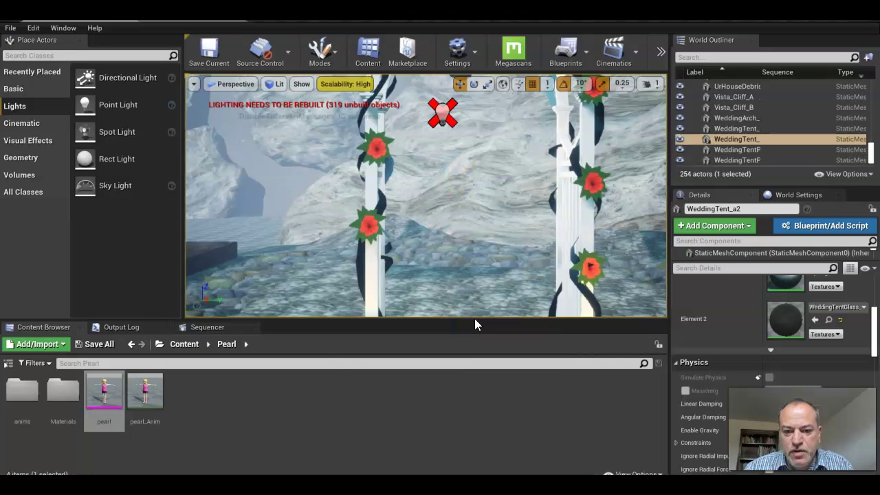
pyautogui.click(327, 349)
pyautogui.moveTo(326, 349); pyautogui.dragTo(476, 297)
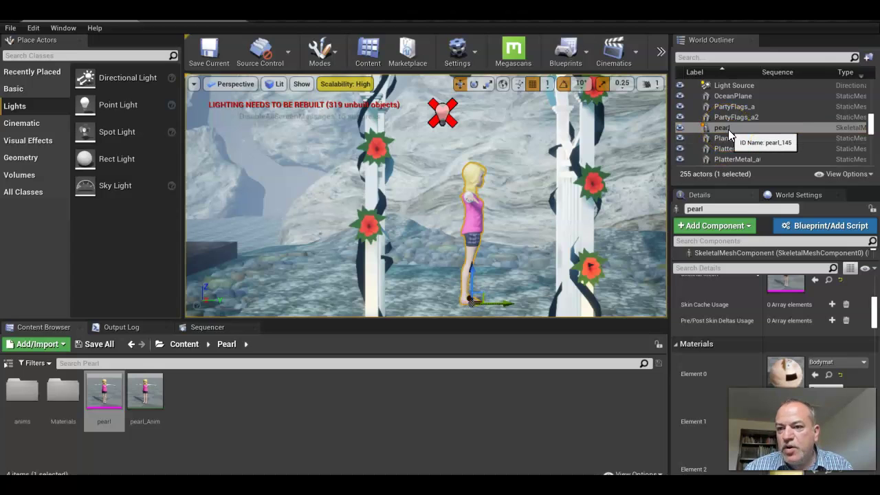
pyautogui.click(729, 131)
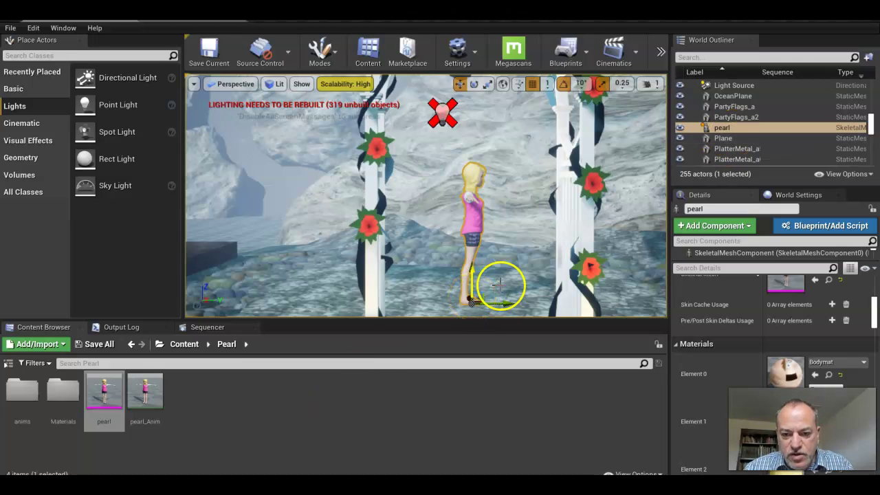
pyautogui.click(466, 295)
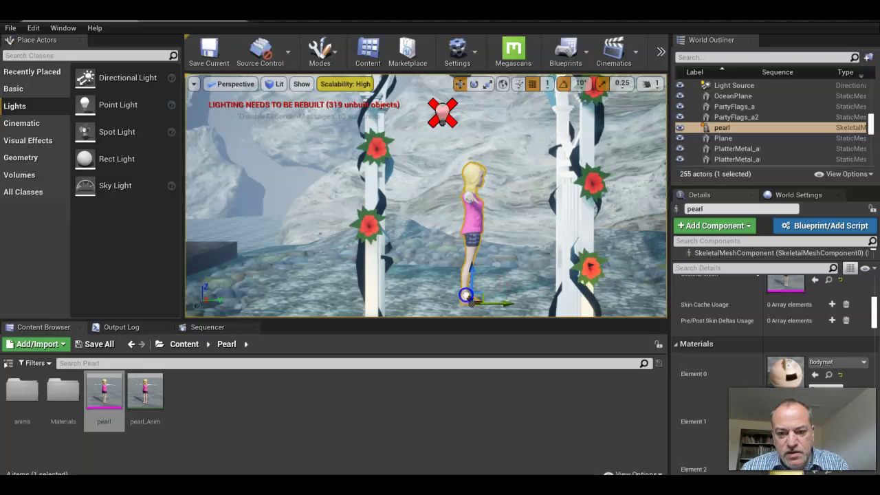
# Step: Move the pearl character to the wedding arch and adjust her height so her feet rest on the white walkway
pyautogui.moveTo(433, 289); pyautogui.dragTo(433, 290, button='right')
pyautogui.press('s')
pyautogui.press('d')
pyautogui.moveTo(432, 289); pyautogui.dragTo(401, 297, button='middle')
pyautogui.press('d')
pyautogui.moveTo(403, 298); pyautogui.dragTo(433, 290, button='right')
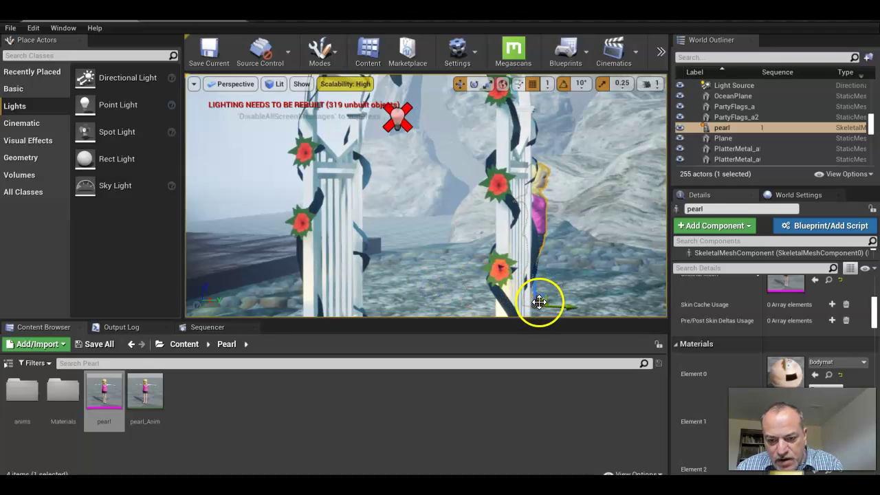
pyautogui.moveTo(539, 303); pyautogui.dragTo(429, 371)
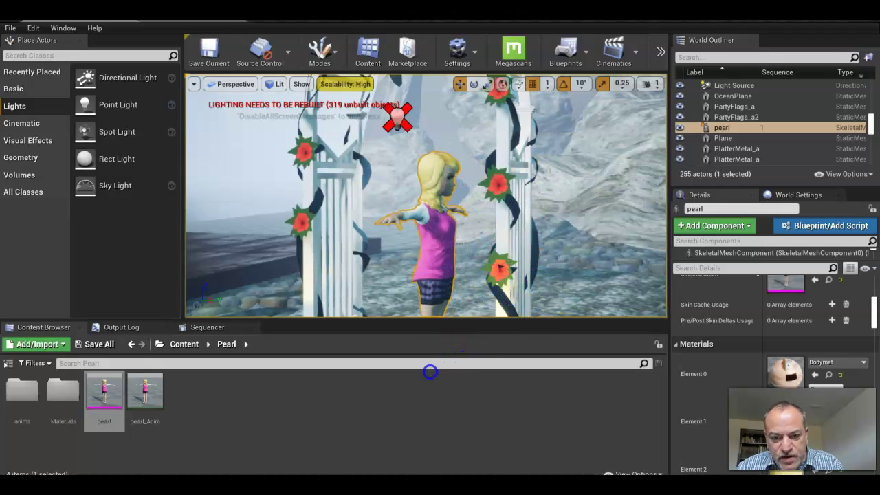
pyautogui.press('f')
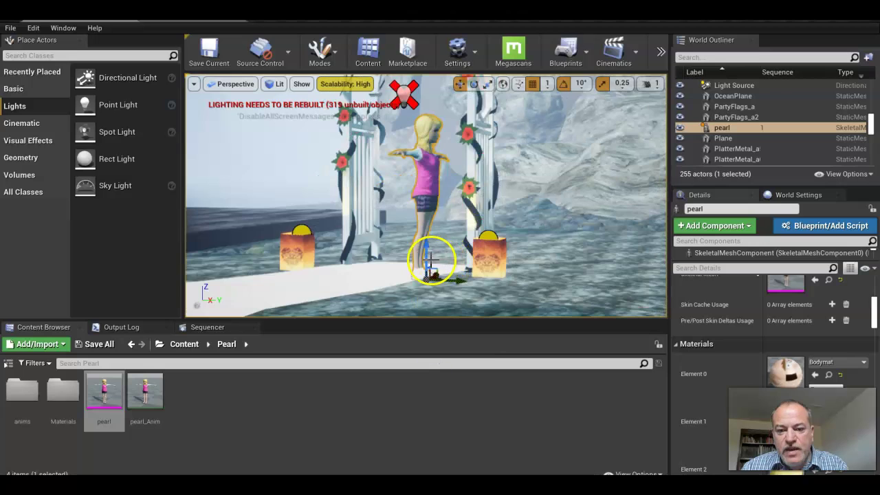
pyautogui.moveTo(428, 259); pyautogui.dragTo(427, 216)
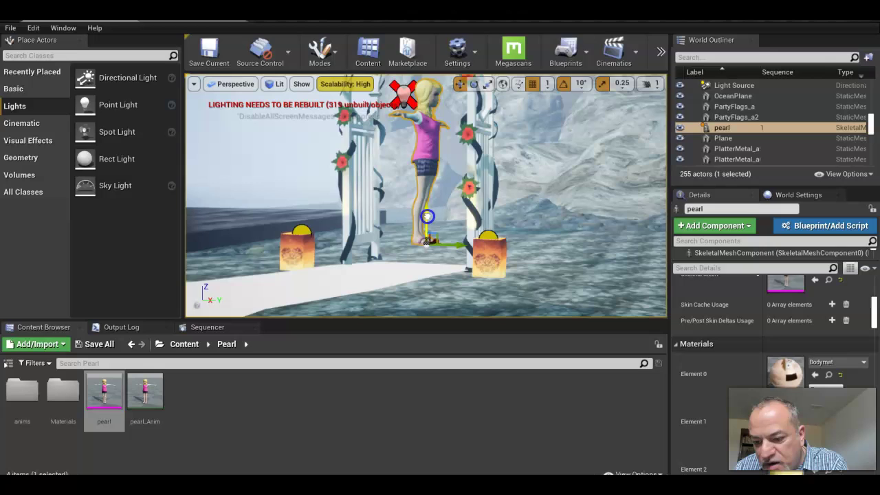
pyautogui.moveTo(427, 216); pyautogui.dragTo(428, 237)
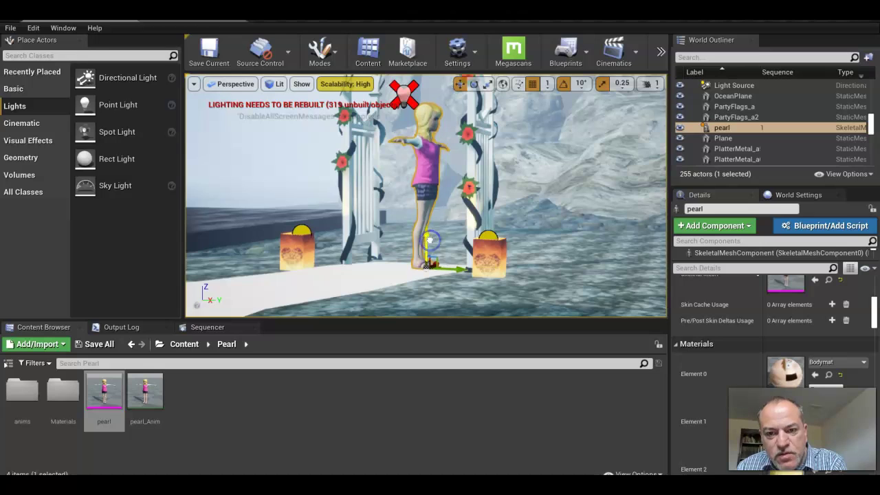
# Step: Try a movement grid snap size of 50 and set it back to 1
pyautogui.click(547, 87)
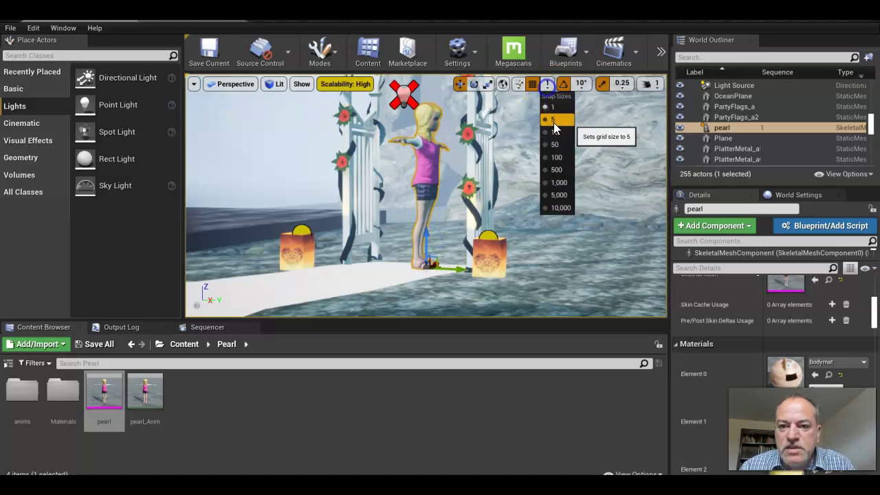
pyautogui.click(556, 140)
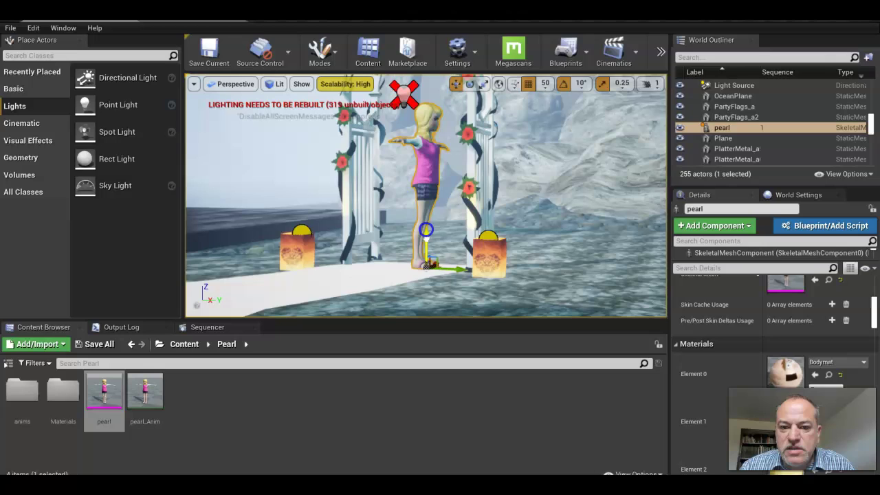
pyautogui.click(546, 83)
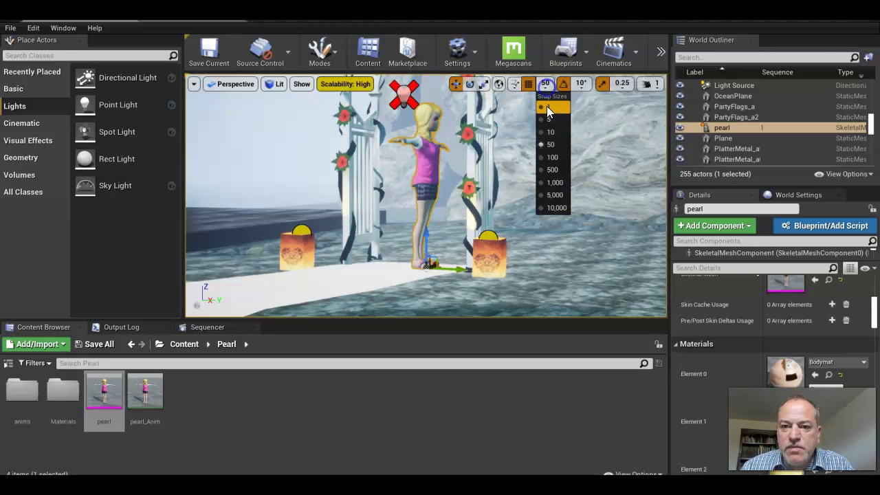
pyautogui.click(546, 106)
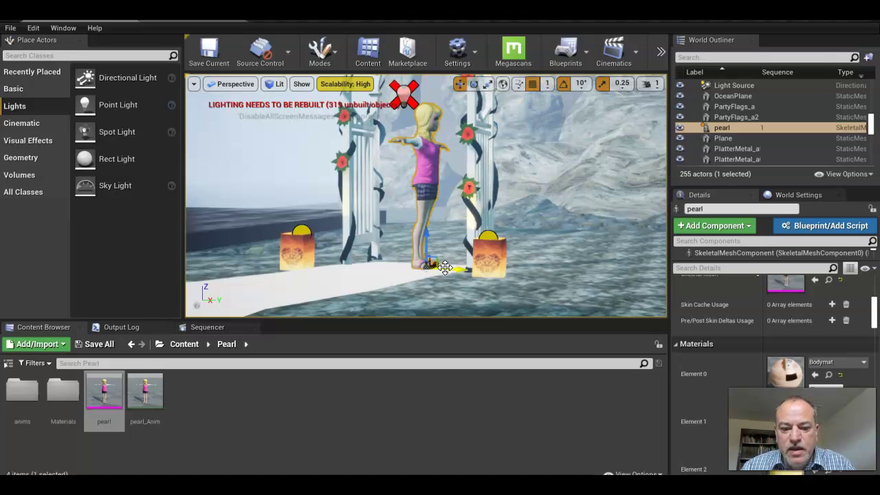
# Step: Rotate the pearl character to face down the white walkway and centre her between the arch's pillars
pyautogui.press('e')
pyautogui.moveTo(458, 271); pyautogui.dragTo(205, 267)
pyautogui.moveTo(609, 292); pyautogui.dragTo(497, 316, button='middle')
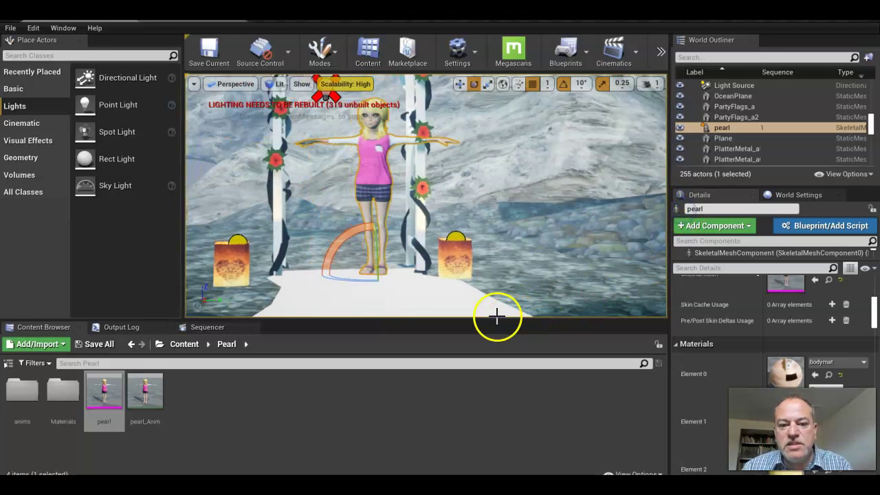
pyautogui.moveTo(362, 279); pyautogui.dragTo(378, 275)
pyautogui.press('w')
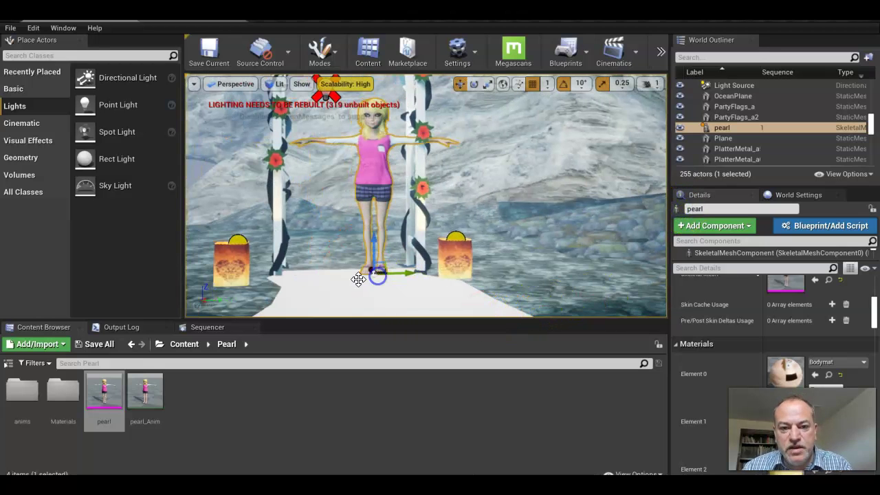
pyautogui.moveTo(408, 272); pyautogui.dragTo(376, 266)
pyautogui.moveTo(376, 265); pyautogui.dragTo(363, 258, button='right')
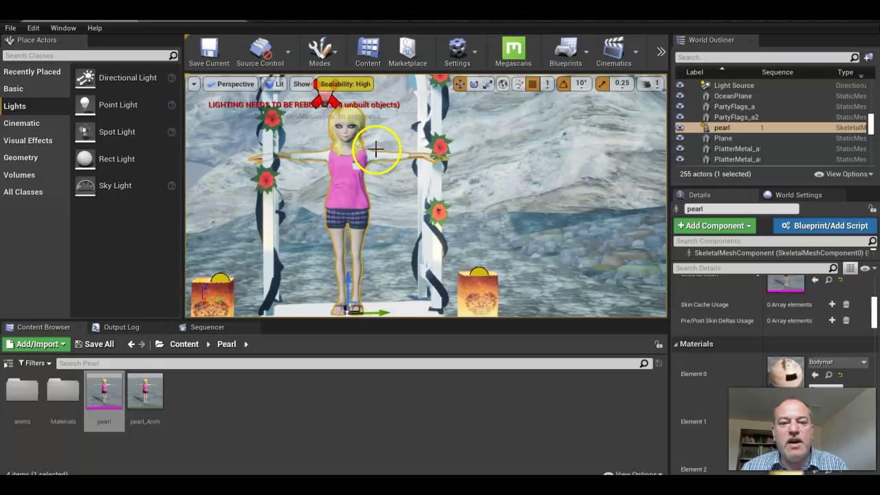
# Step: Examine the rect light at the wedding arch and its intensity setting, and reselect the pearl character
pyautogui.click(349, 307)
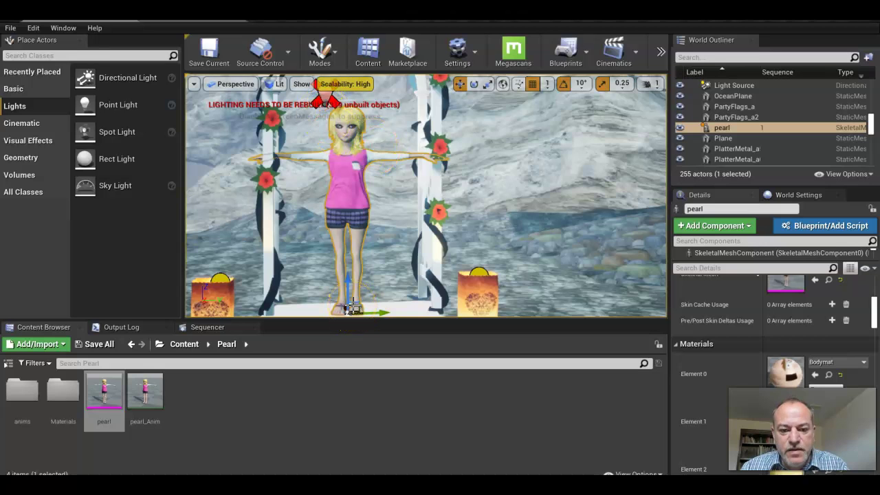
pyautogui.moveTo(351, 305); pyautogui.dragTo(345, 310, button='right')
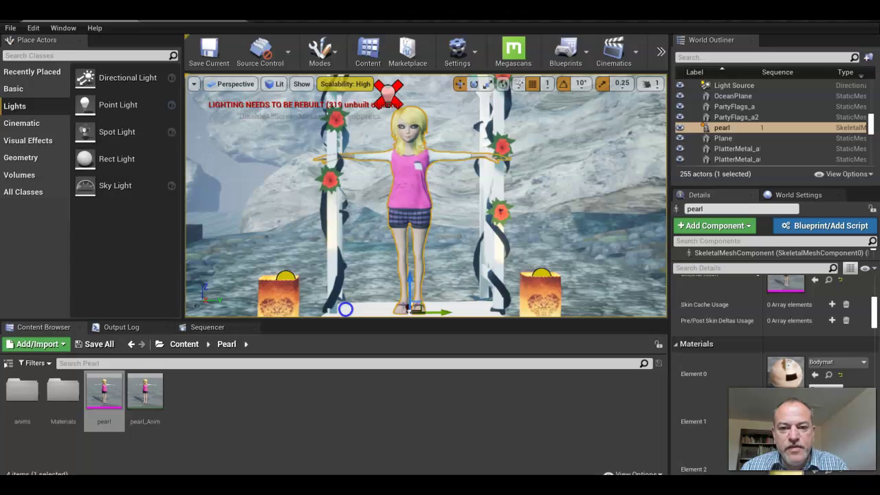
pyautogui.click(411, 133)
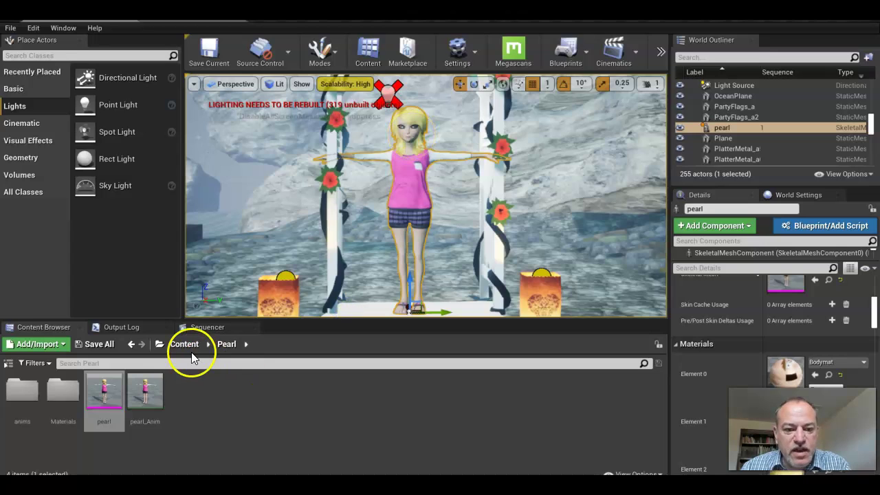
pyautogui.click(387, 93)
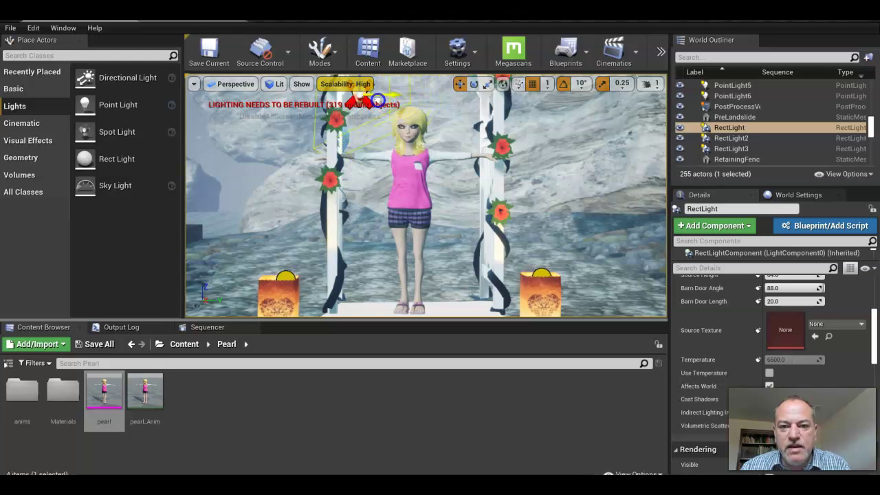
pyautogui.press('f')
pyautogui.click(495, 198)
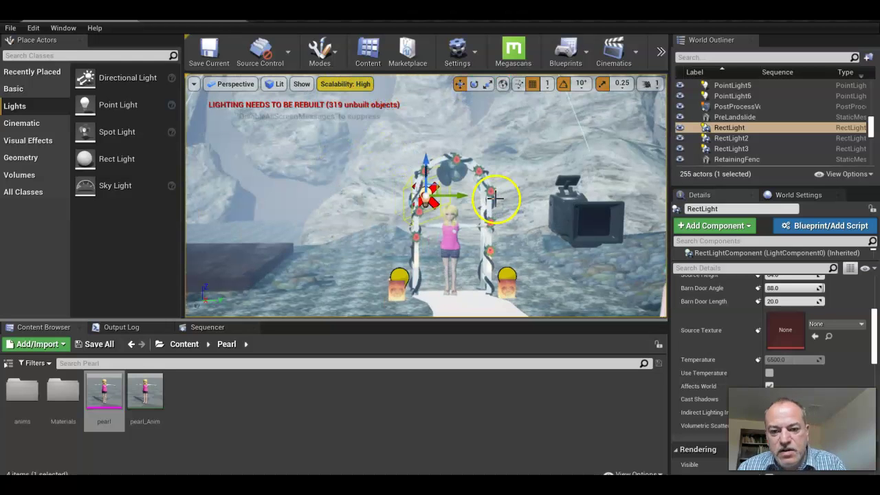
pyautogui.scroll(3, 495, 197)
pyautogui.scroll(3, 495, 199)
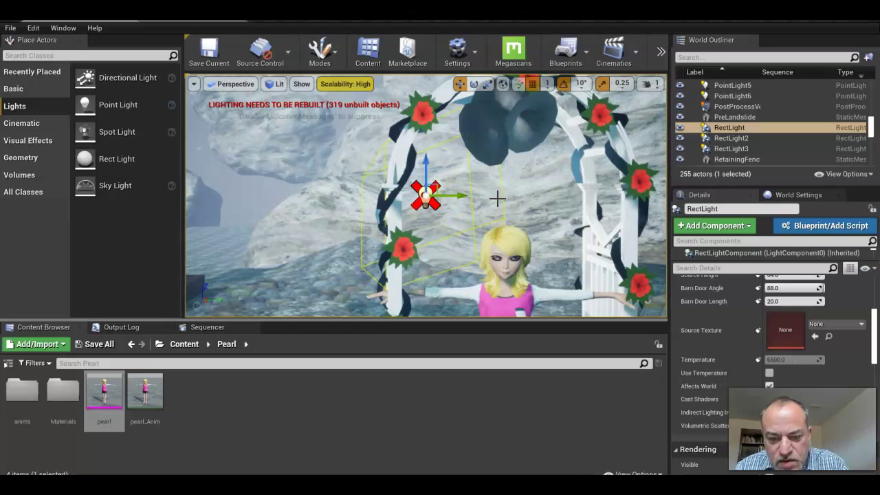
pyautogui.scroll(-3, 497, 199)
pyautogui.moveTo(420, 196); pyautogui.dragTo(424, 197)
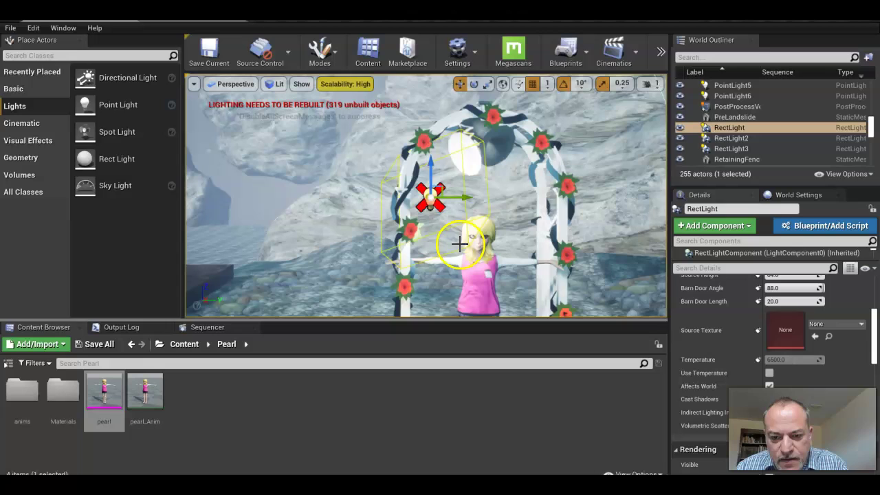
pyautogui.scroll(4, 821, 339)
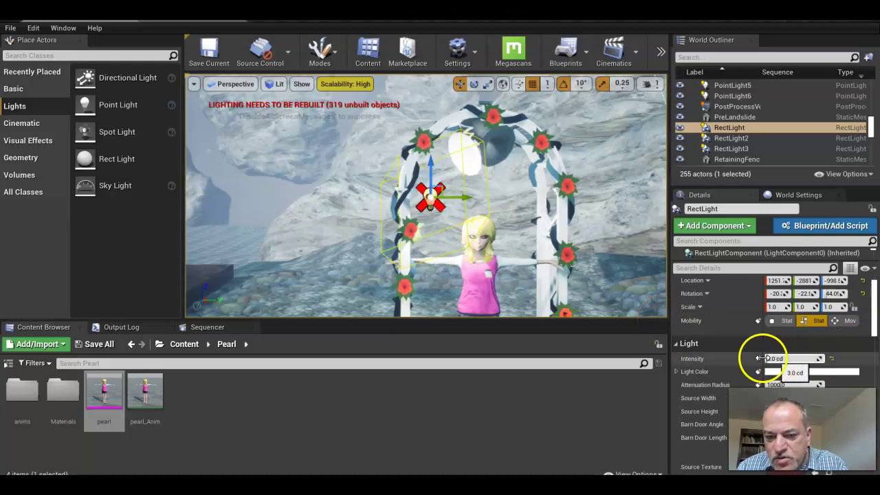
pyautogui.click(481, 257)
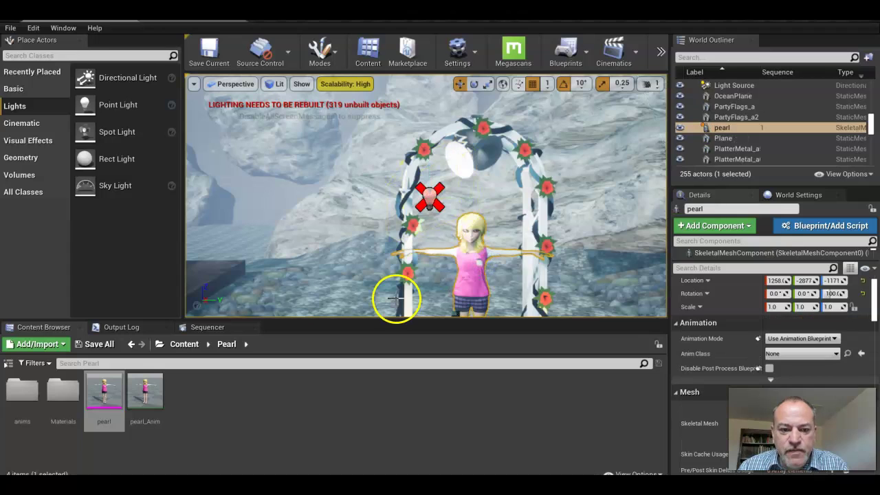
# Step: Create a level sequence named 2 in the CINEMATICS folder and open it for editing
pyautogui.click(37, 327)
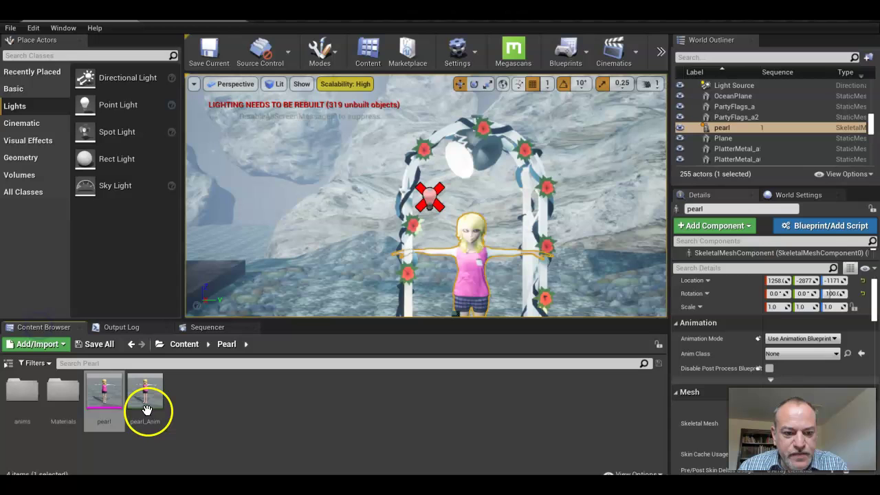
pyautogui.click(183, 344)
pyautogui.click(61, 402)
pyautogui.doubleClick(60, 402)
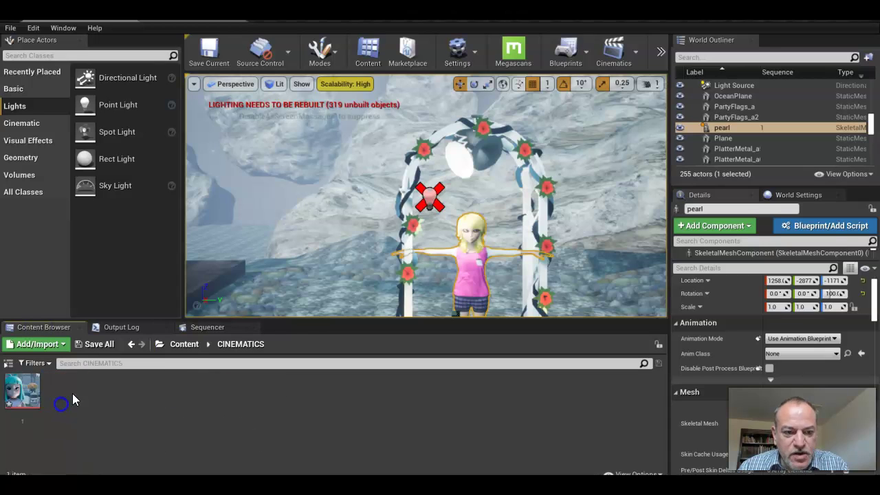
pyautogui.rightClick(72, 393)
pyautogui.moveTo(156, 224)
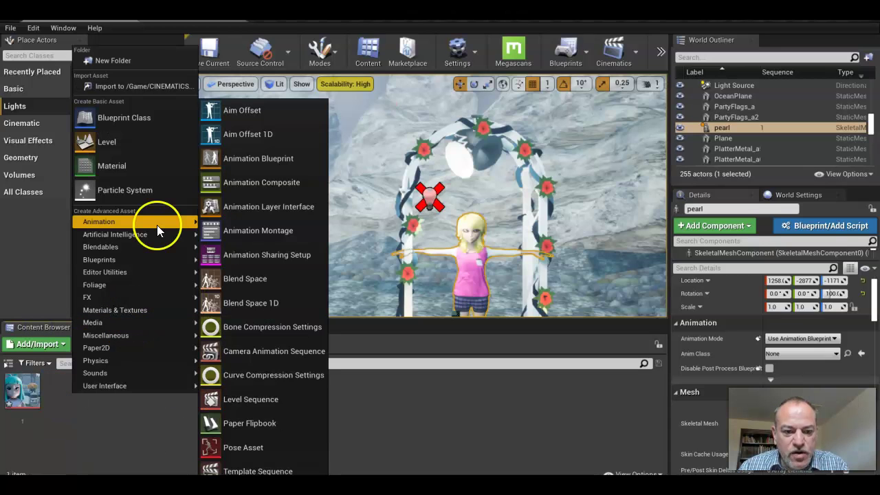
pyautogui.click(243, 403)
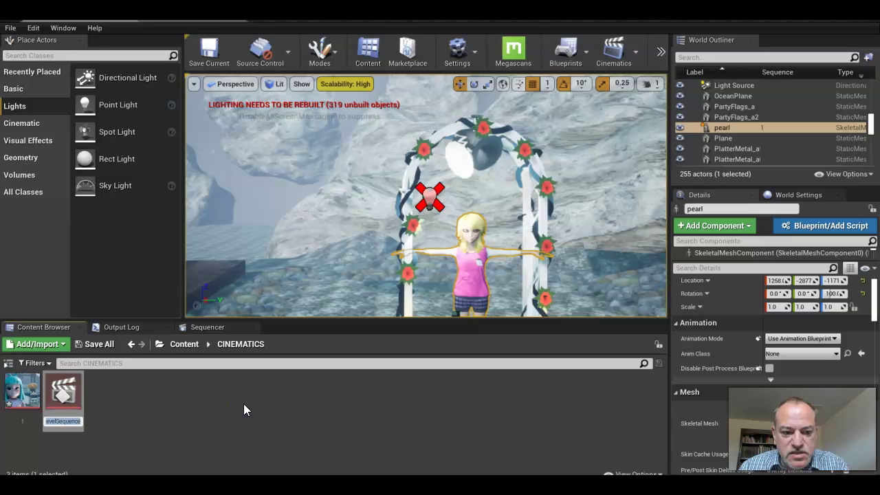
pyautogui.write('2')
pyautogui.press('Return')
pyautogui.doubleClick(66, 391)
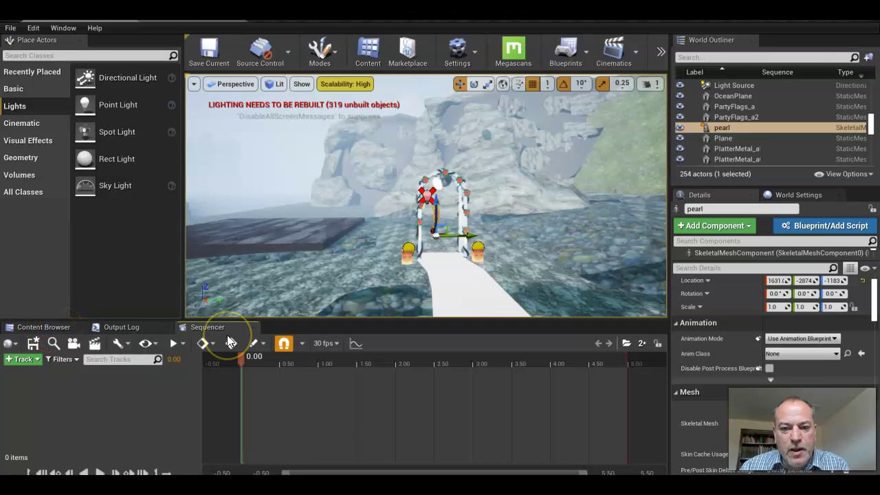
# Step: Move the pearl character onto the walkway under the wedding arch, turn her to 90° and centre her between the pillars
pyautogui.scroll(3, 438, 274)
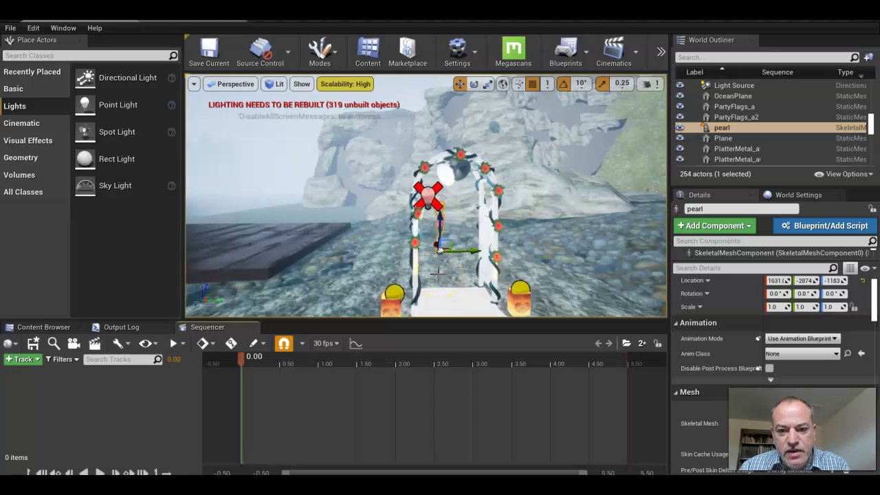
pyautogui.moveTo(436, 245); pyautogui.dragTo(284, 178)
pyautogui.press('e')
pyautogui.press('w')
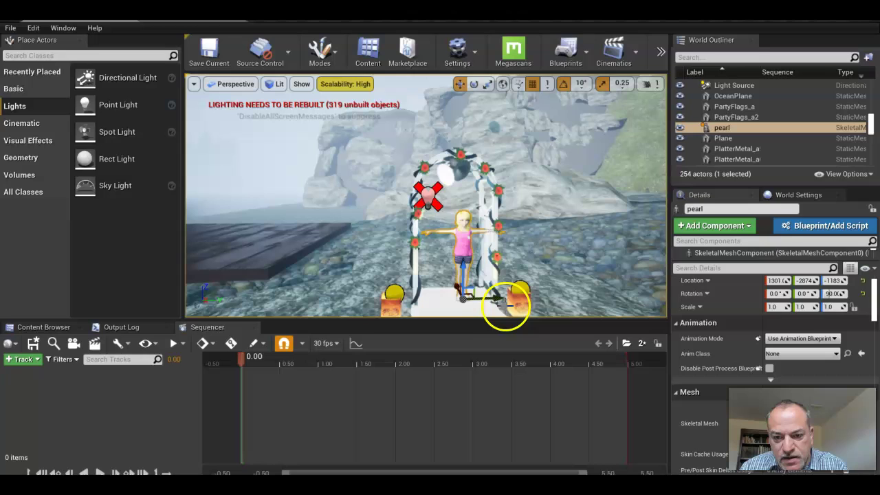
pyautogui.moveTo(506, 305); pyautogui.dragTo(484, 305)
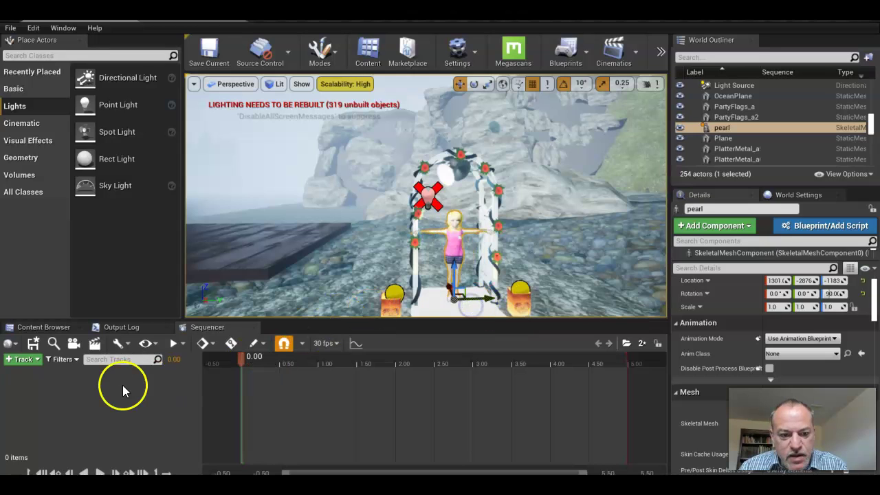
# Step: Add the pearl character to the level sequence as an actor track
pyautogui.click(35, 359)
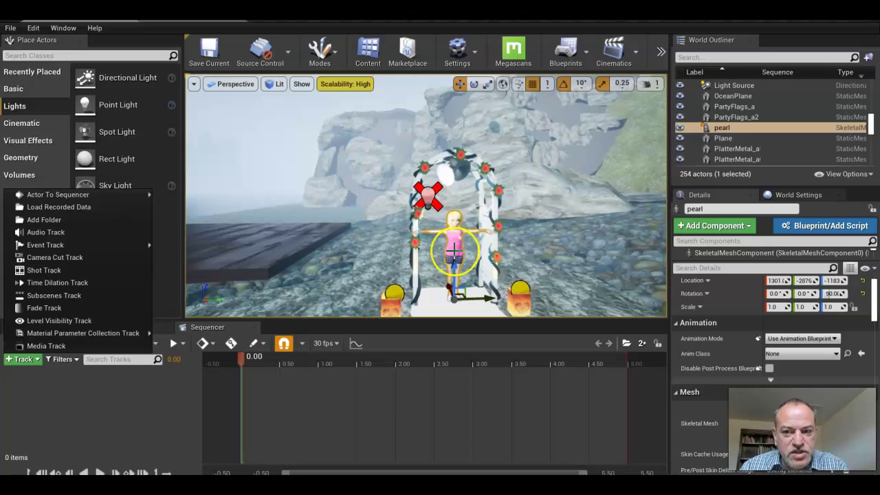
pyautogui.moveTo(87, 246)
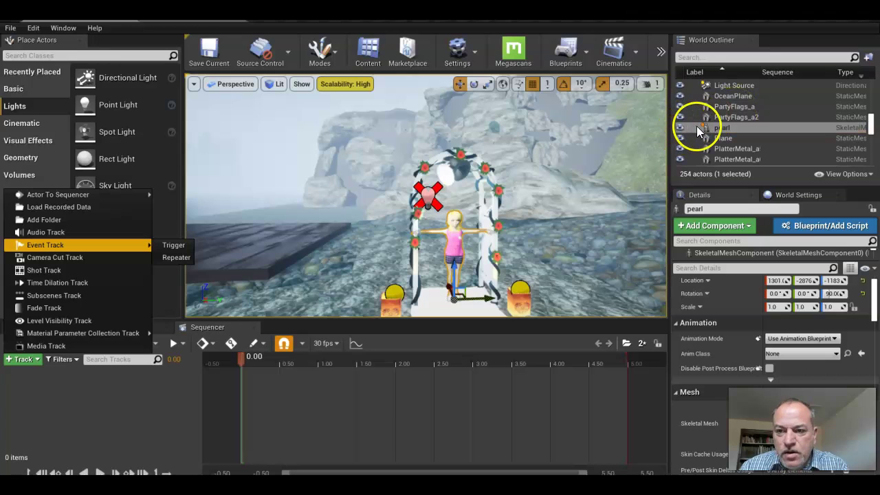
pyautogui.moveTo(87, 195)
pyautogui.click(187, 195)
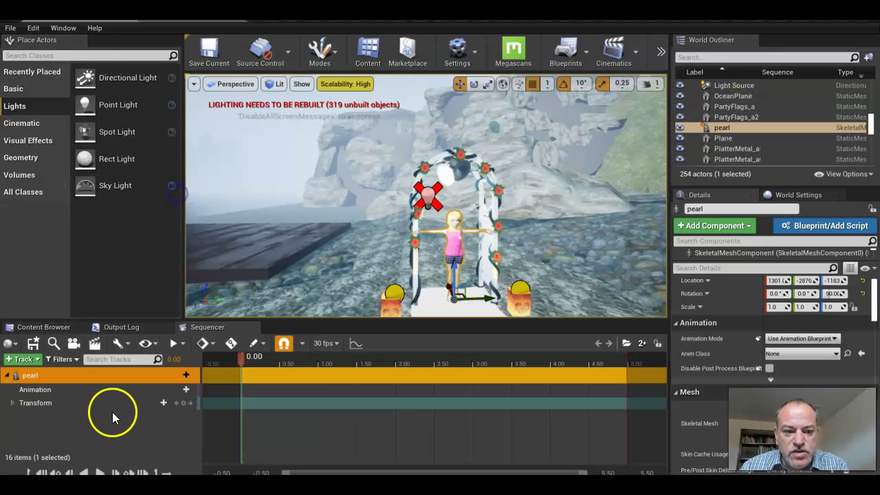
# Step: Assign the Idle animation to pearl's animation track, starting at 0.00
pyautogui.click(172, 389)
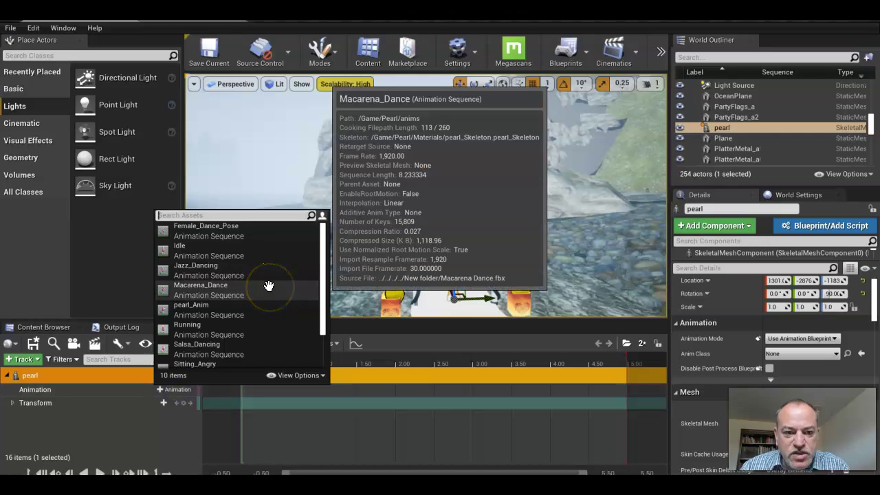
pyautogui.scroll(-2, 256, 289)
pyautogui.scroll(2, 254, 290)
pyautogui.click(252, 289)
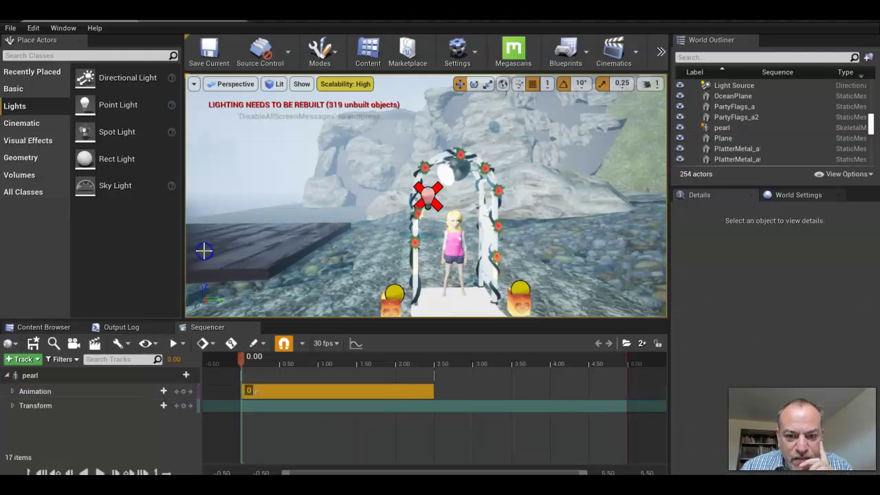
# Step: Create a cine camera as the sequence's camera cut and frame pearl full-length with the whole arch and both lanterns
pyautogui.scroll(2, 473, 266)
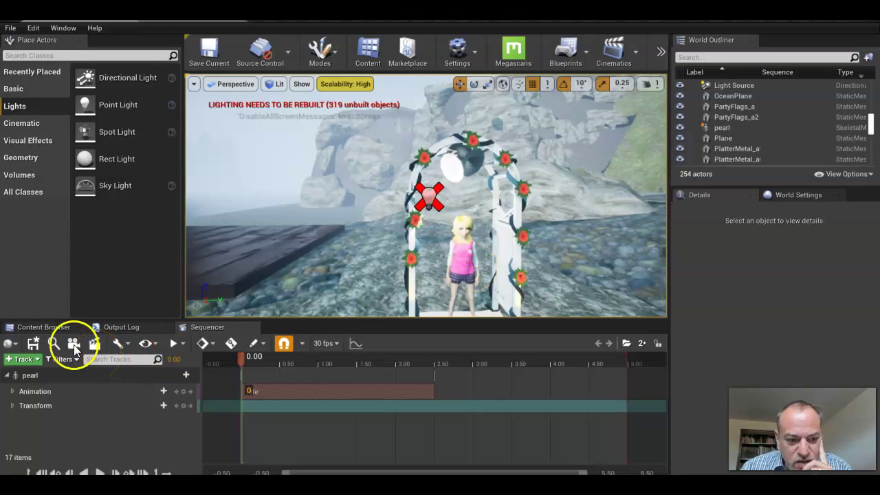
pyautogui.click(74, 343)
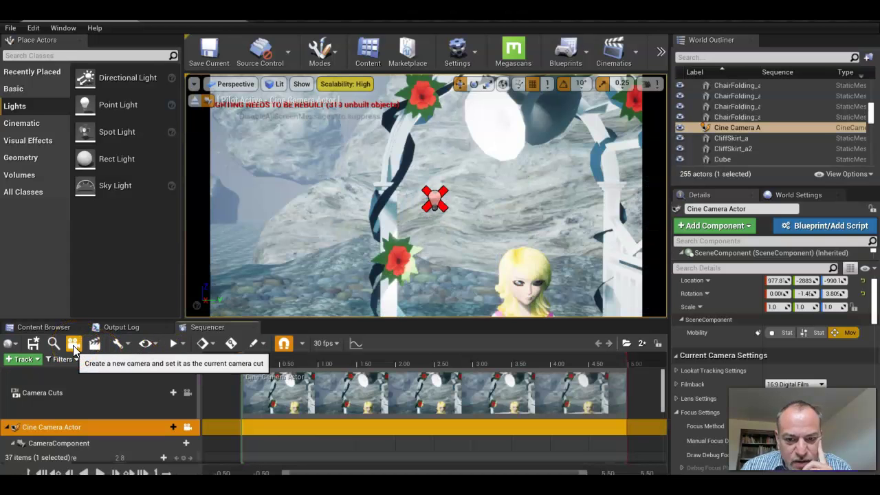
pyautogui.click(212, 103)
pyautogui.scroll(-3, 337, 279)
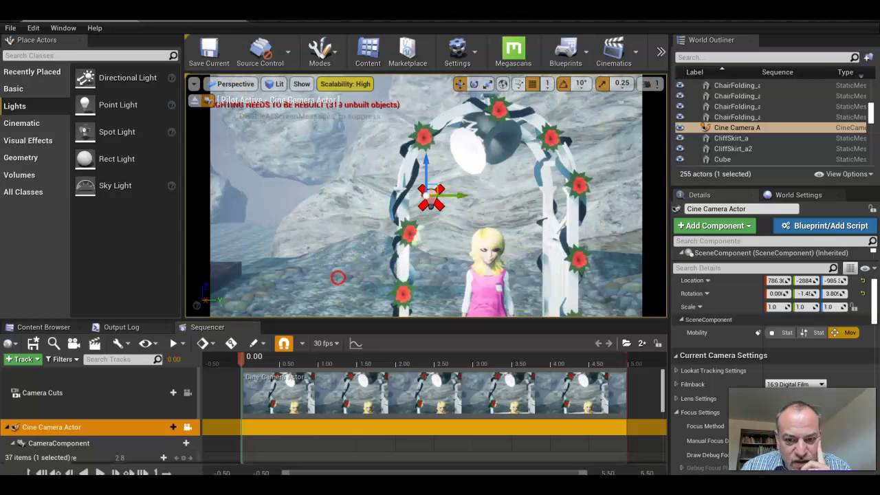
pyautogui.moveTo(336, 278); pyautogui.dragTo(363, 274, button='middle')
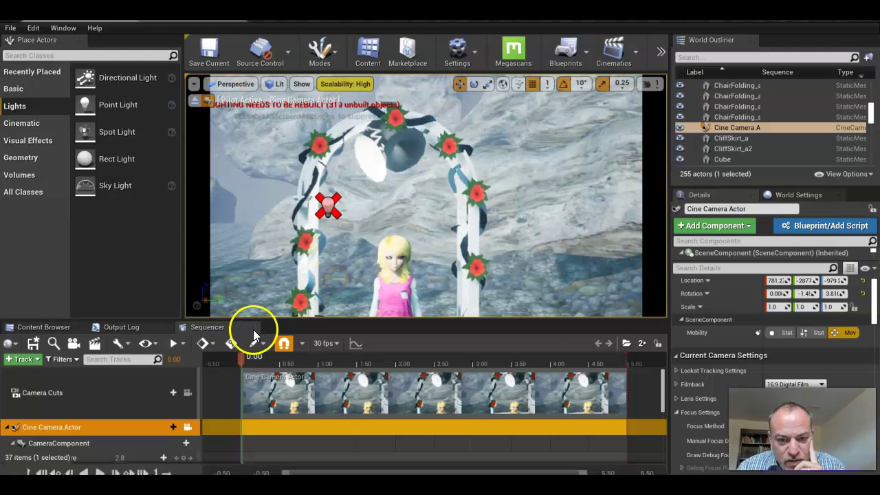
pyautogui.scroll(3, 486, 254)
pyautogui.moveTo(484, 255); pyautogui.dragTo(478, 297, button='middle')
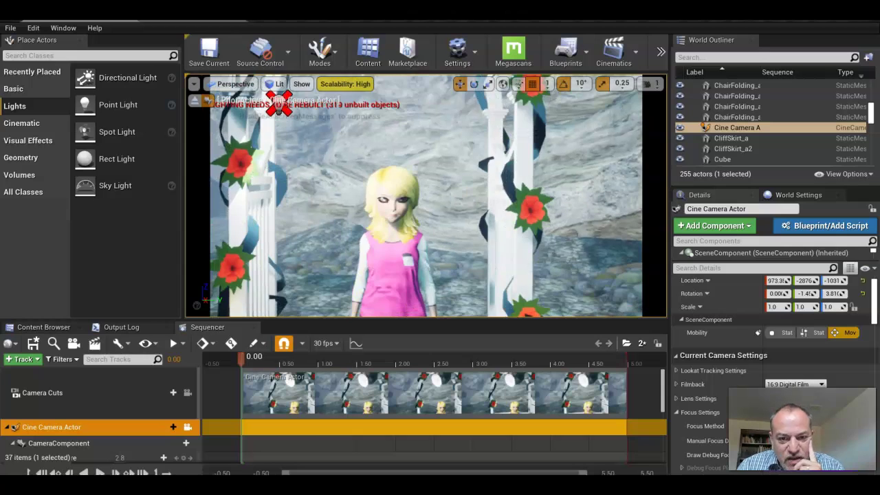
pyautogui.scroll(-5, 461, 185)
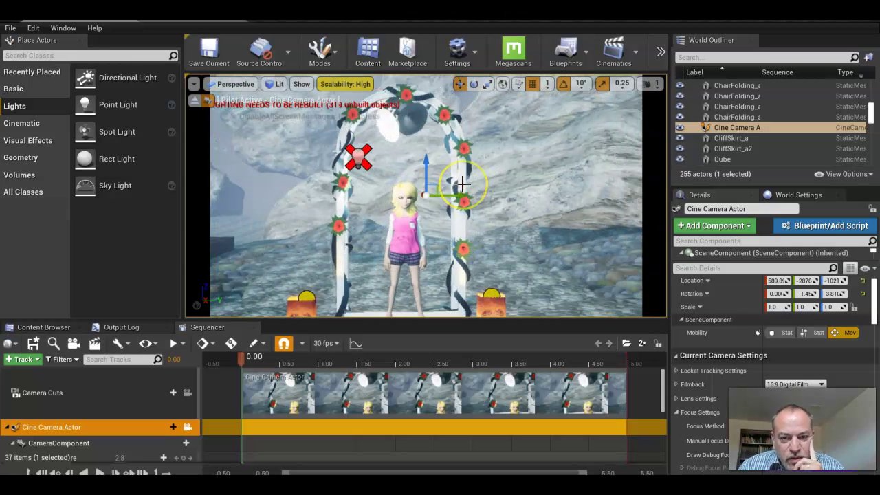
pyautogui.scroll(-1, 462, 184)
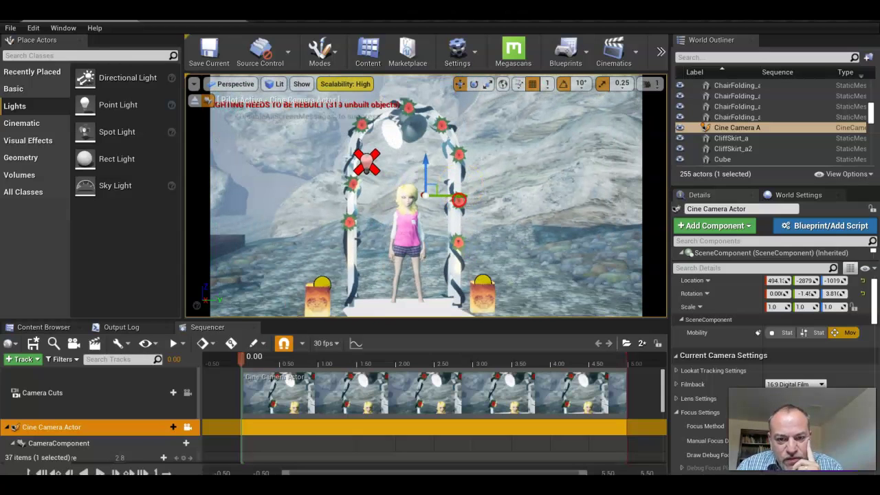
# Step: Examine the Cine Camera Actor's aperture, focal length and focus distance tracks in the sequence
pyautogui.scroll(-2, 118, 435)
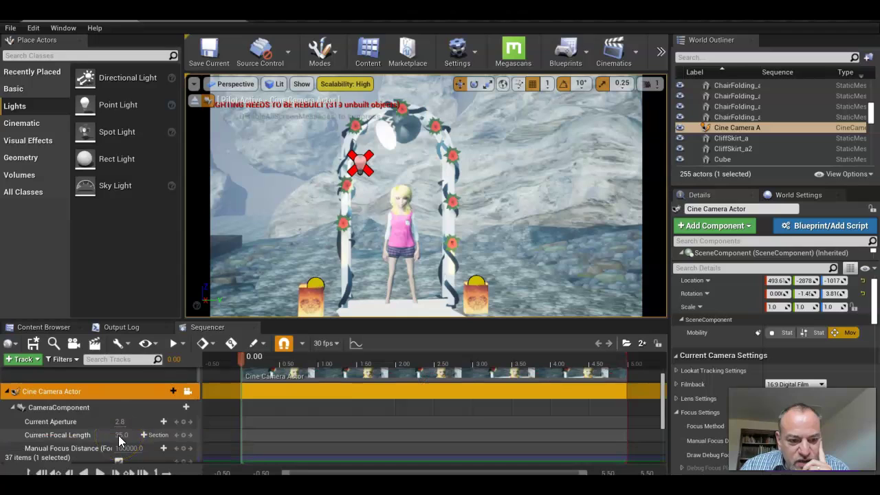
pyautogui.scroll(-4, 44, 421)
pyautogui.scroll(4, 49, 417)
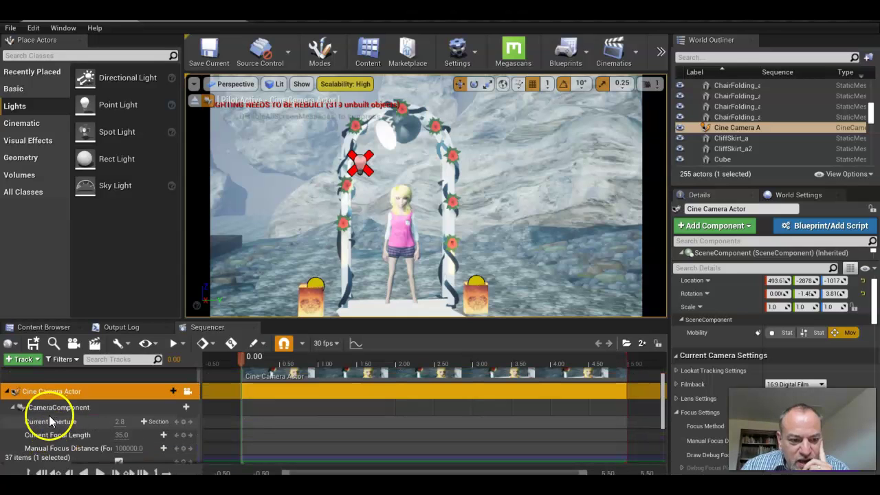
pyautogui.click(8, 393)
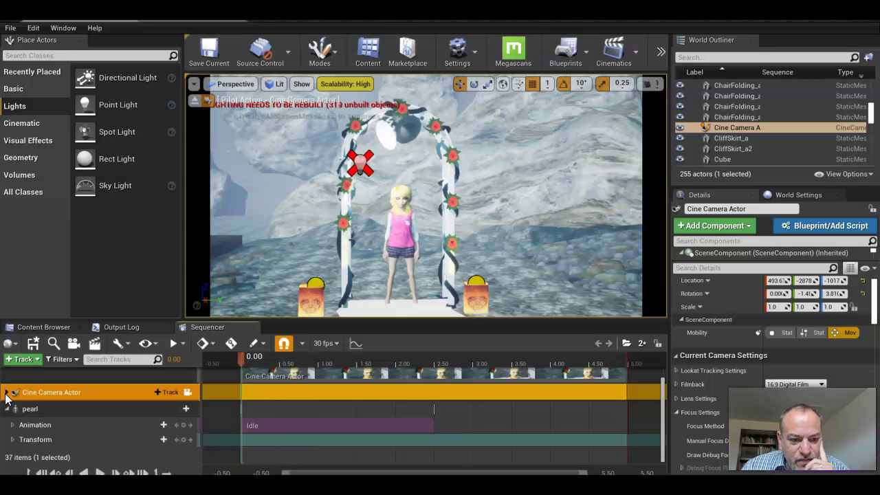
pyautogui.scroll(2, 7, 412)
pyautogui.click(7, 422)
pyautogui.scroll(-1, 80, 409)
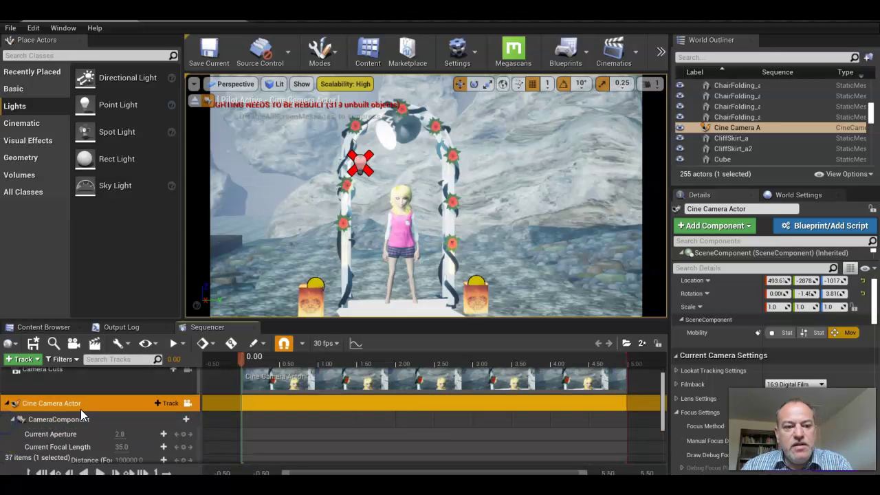
# Step: Add a transform key for the Cine Camera Actor at 0.00 with the full-arch framing
pyautogui.scroll(-1, 103, 436)
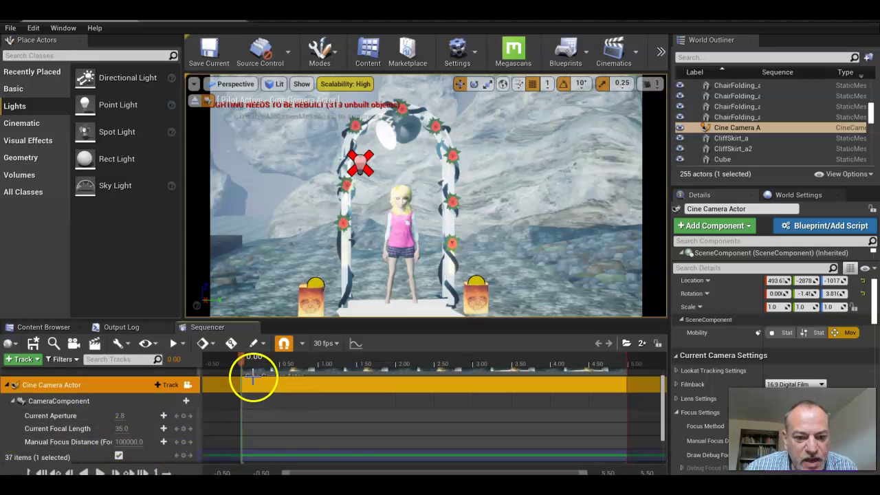
pyautogui.moveTo(252, 363); pyautogui.dragTo(241, 382)
pyautogui.scroll(-1, 241, 382)
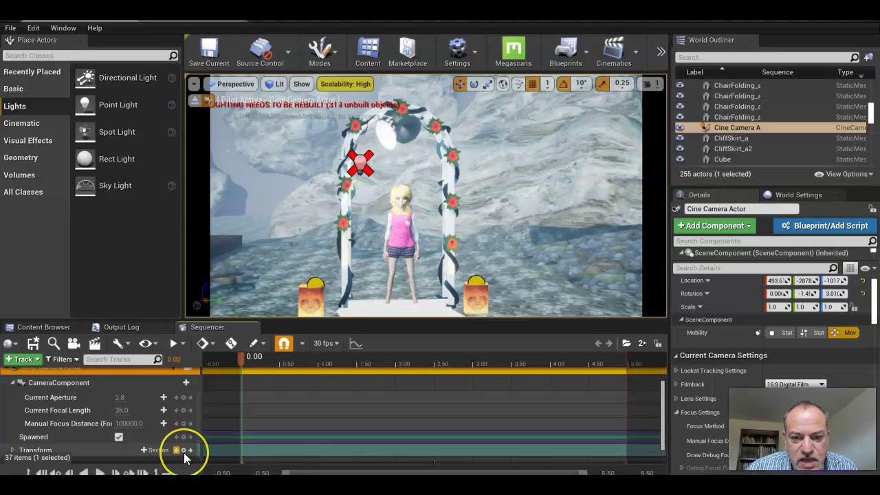
pyautogui.click(184, 451)
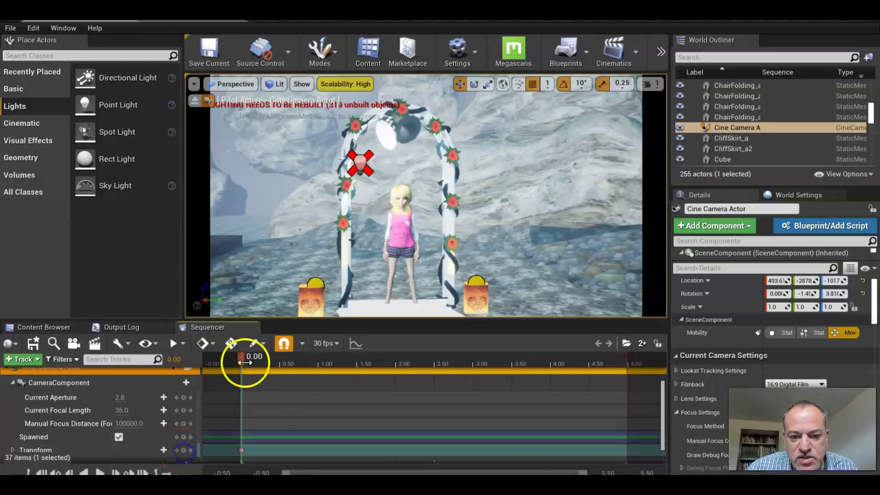
# Step: Extend the end of pearl's Idle animation section to 4.1333 and check the section's properties
pyautogui.moveTo(242, 359); pyautogui.dragTo(439, 390)
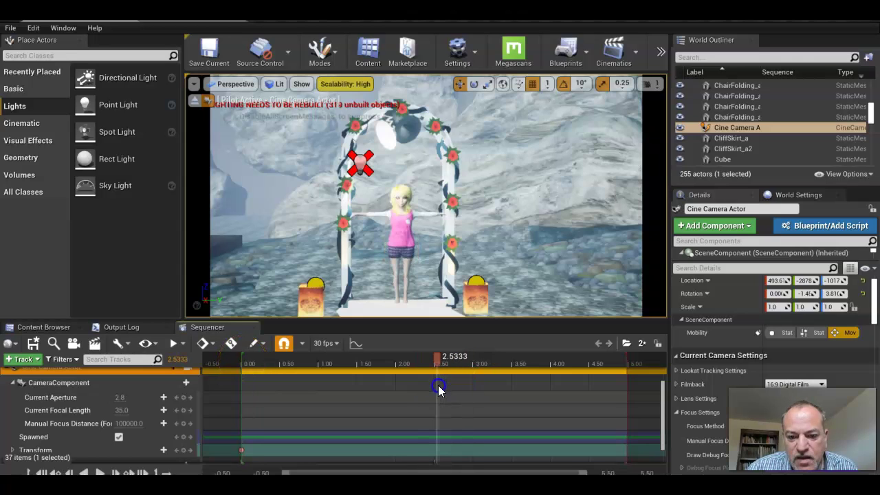
pyautogui.scroll(3, 439, 389)
pyautogui.scroll(-5, 438, 386)
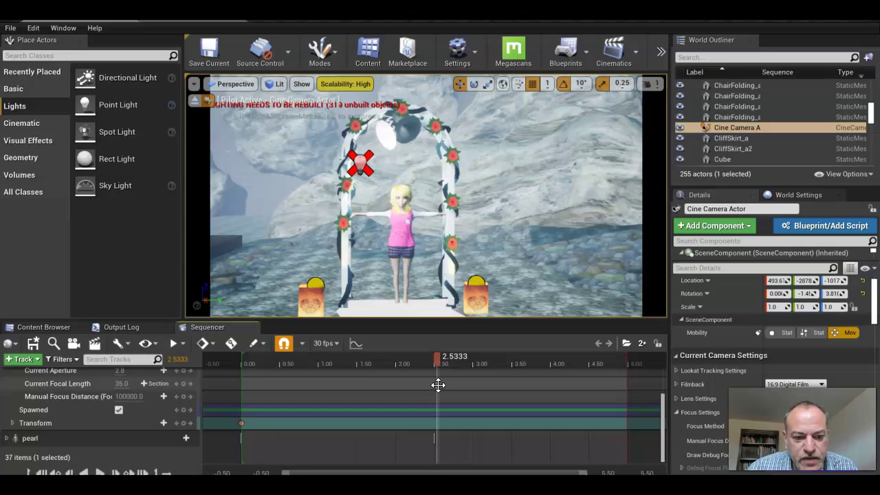
pyautogui.click(7, 438)
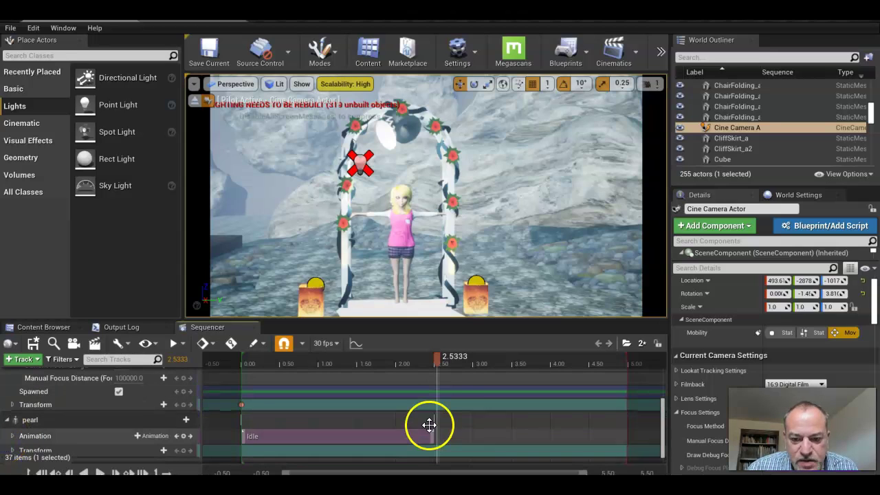
pyautogui.click(432, 436)
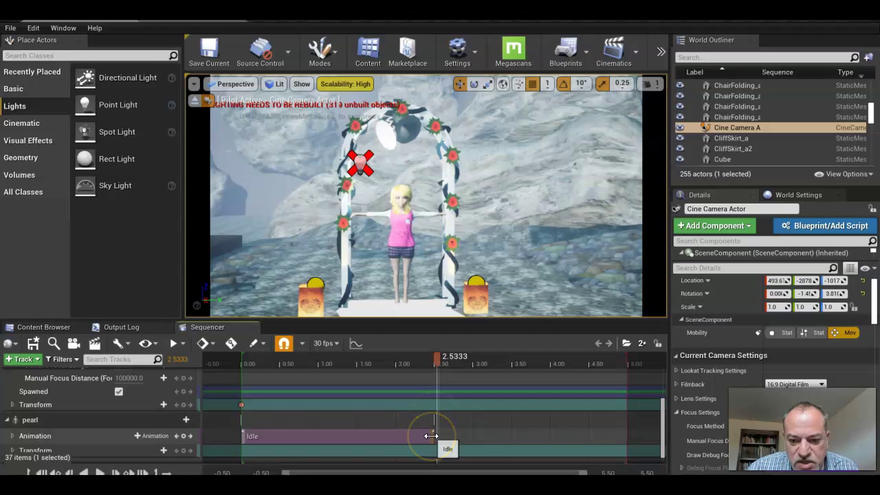
pyautogui.moveTo(432, 435); pyautogui.dragTo(560, 435)
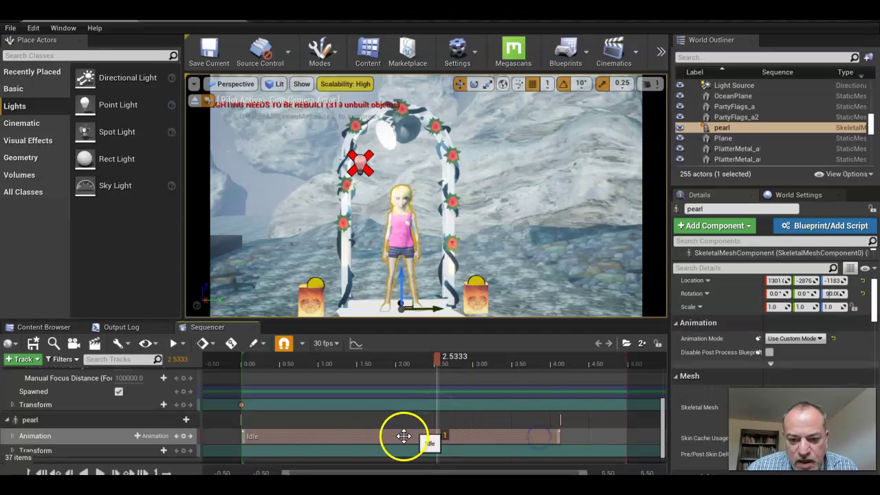
pyautogui.moveTo(436, 362); pyautogui.dragTo(275, 400)
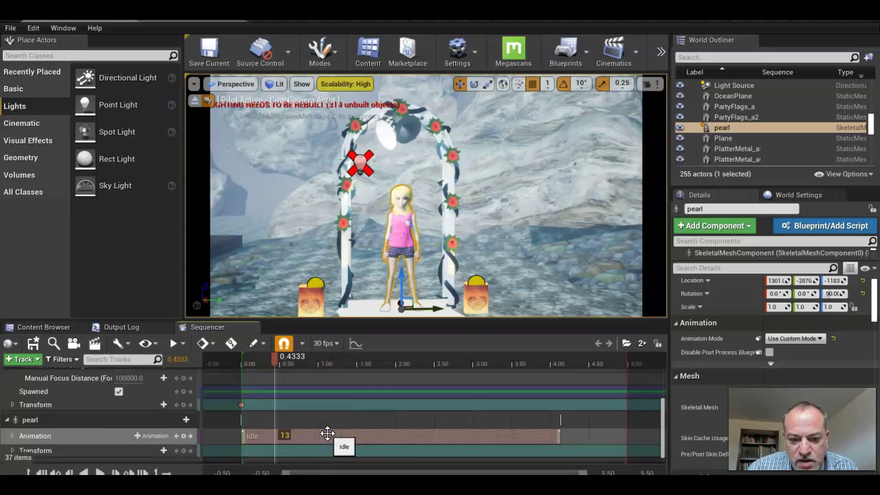
pyautogui.rightClick(327, 434)
pyautogui.moveTo(391, 128)
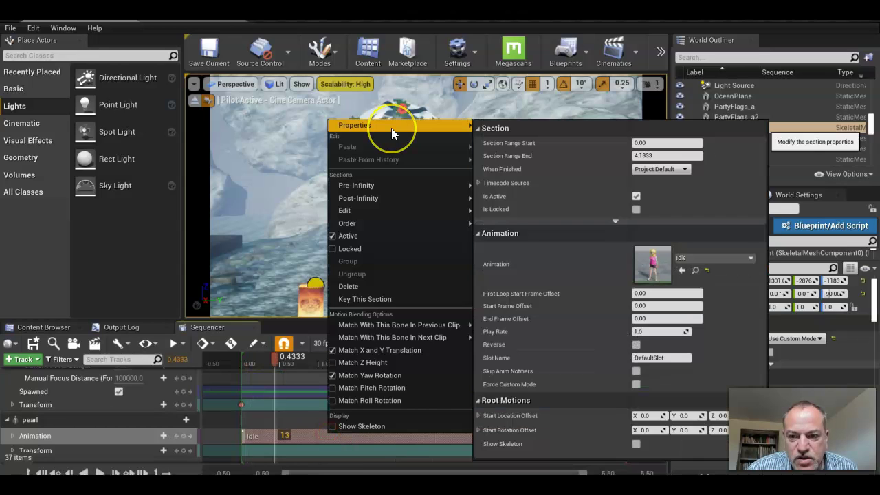
pyautogui.click(295, 181)
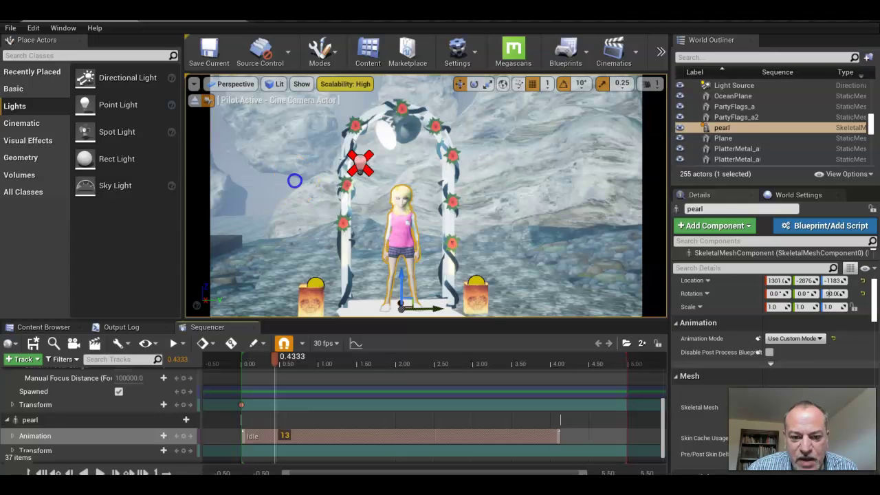
# Step: Shorten the sequence's playback range so that it ends at 3.00
pyautogui.moveTo(274, 361)
pyautogui.mouseDown()
pyautogui.moveTo(266, 372)
pyautogui.moveTo(279, 363)
pyautogui.mouseUp()
pyautogui.moveTo(629, 363)
pyautogui.mouseDown()
pyautogui.moveTo(438, 382)
pyautogui.moveTo(474, 374)
pyautogui.mouseUp()
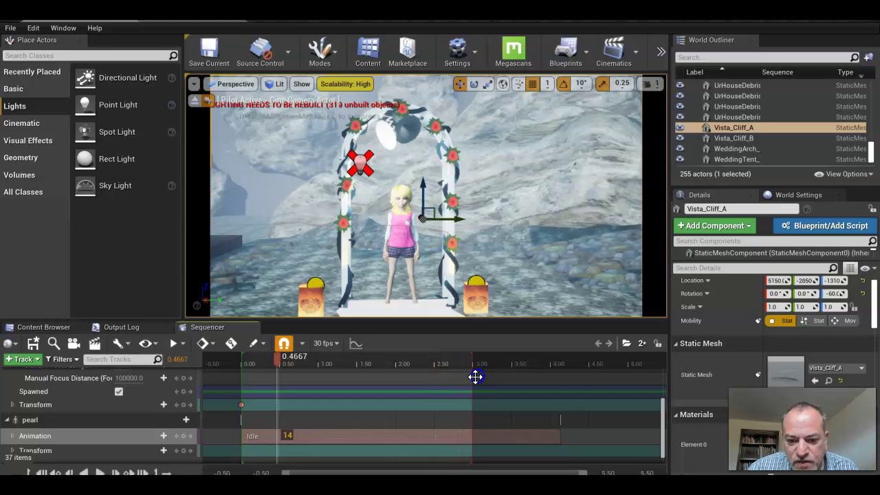
pyautogui.click(236, 411)
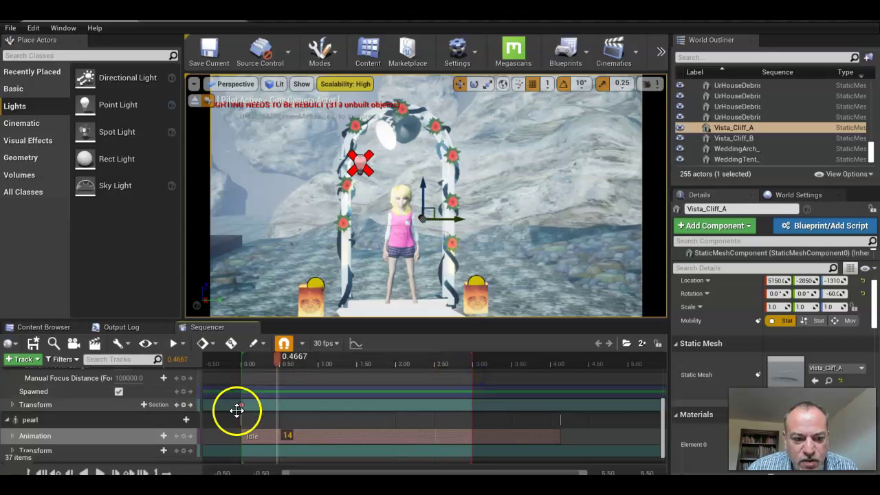
# Step: Move the cine camera in to a close-up of pearl's head and chest at 2.1667 and key its transform
pyautogui.scroll(1, 237, 411)
pyautogui.scroll(2, 93, 400)
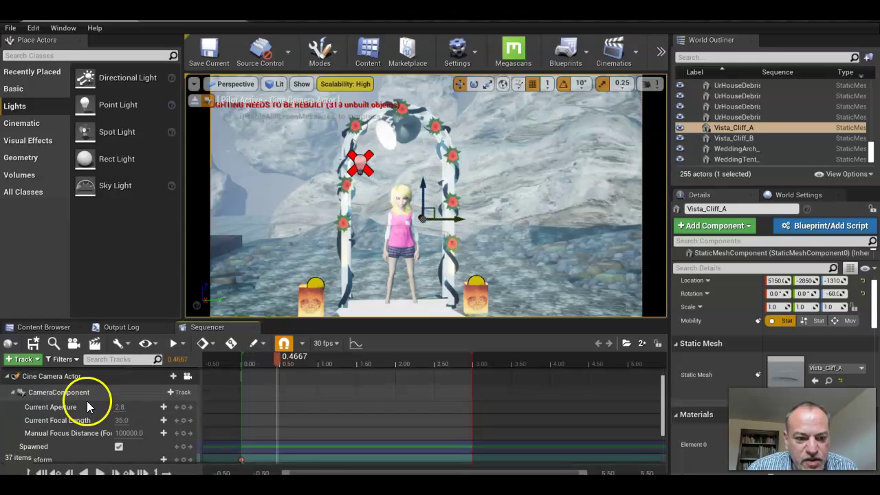
pyautogui.click(187, 376)
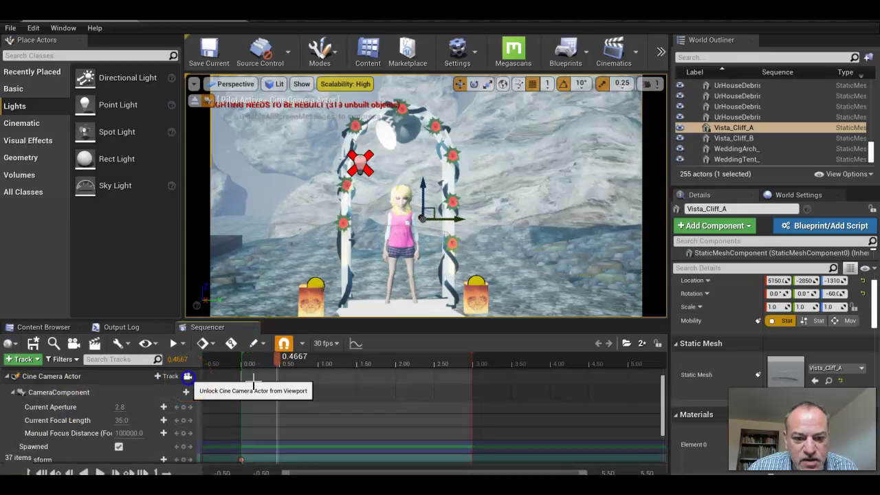
pyautogui.moveTo(255, 374); pyautogui.dragTo(411, 374)
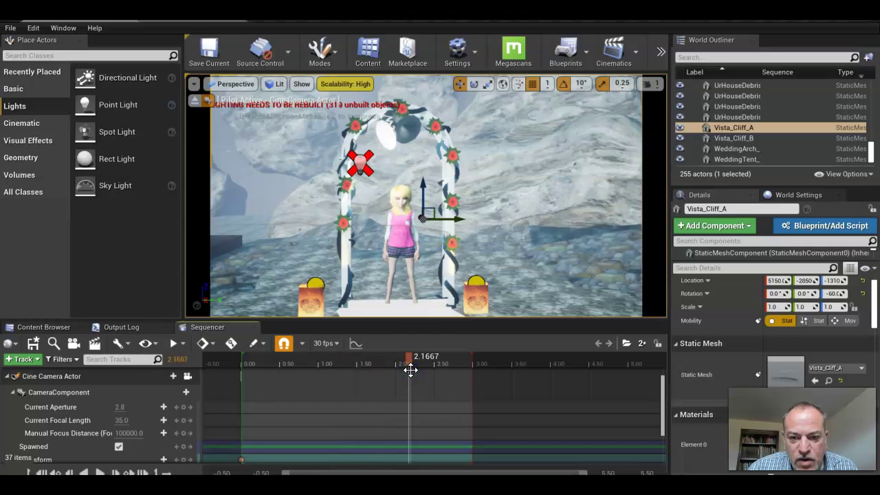
pyautogui.moveTo(426, 271)
pyautogui.mouseDown()
pyautogui.moveTo(416, 345)
pyautogui.moveTo(426, 271)
pyautogui.mouseUp()
pyautogui.scroll(-1, 64, 462)
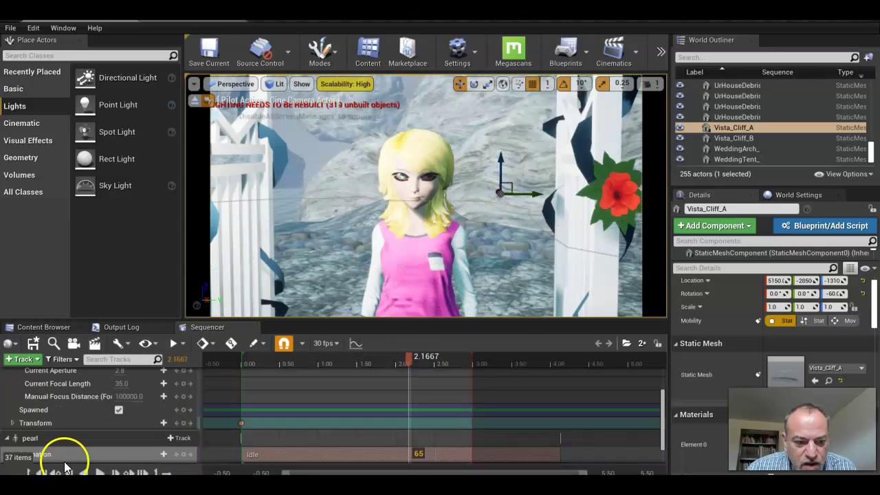
pyautogui.scroll(1, 65, 468)
pyautogui.scroll(2, 43, 392)
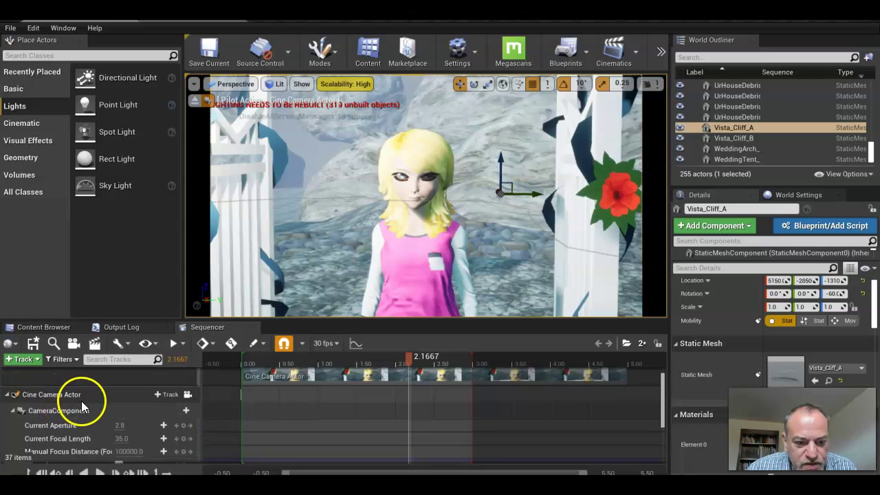
pyautogui.scroll(-1, 83, 406)
pyautogui.click(182, 441)
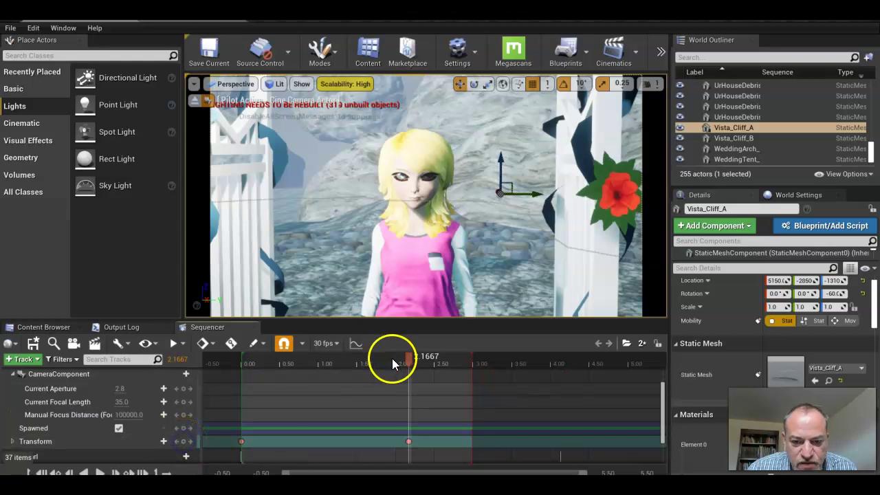
# Step: Examine the camera's push-in on the timeline, its location, rotation and scale keys, and the auto-key option
pyautogui.moveTo(392, 364)
pyautogui.mouseDown()
pyautogui.moveTo(238, 378)
pyautogui.moveTo(389, 378)
pyautogui.mouseUp()
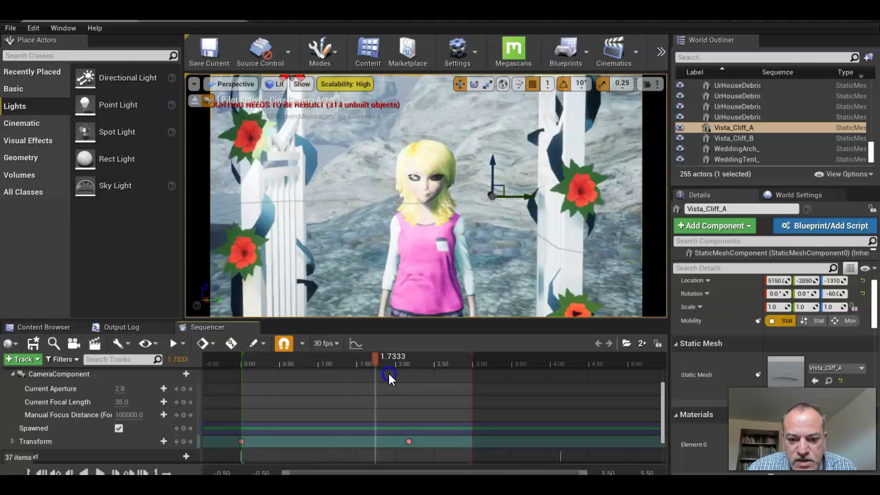
pyautogui.press('.')
pyautogui.scroll(-1, 10, 432)
pyautogui.click(14, 426)
pyautogui.click(13, 424)
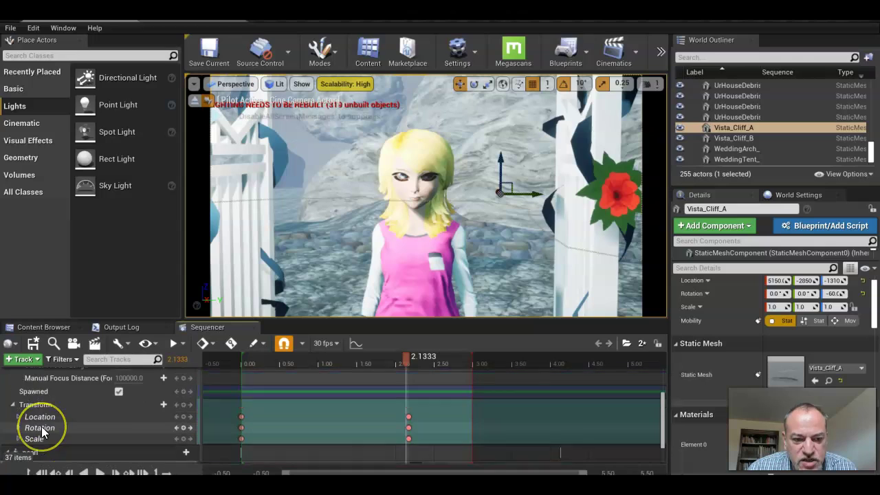
pyautogui.click(13, 424)
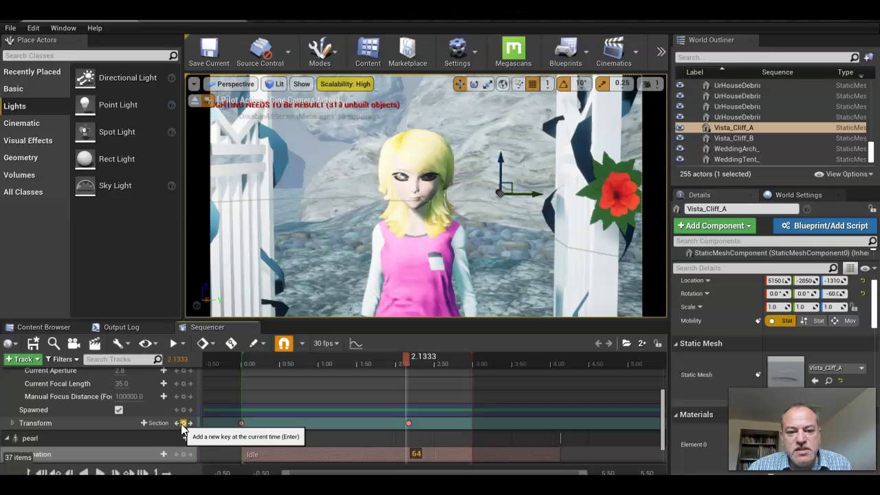
pyautogui.click(224, 420)
pyautogui.click(232, 344)
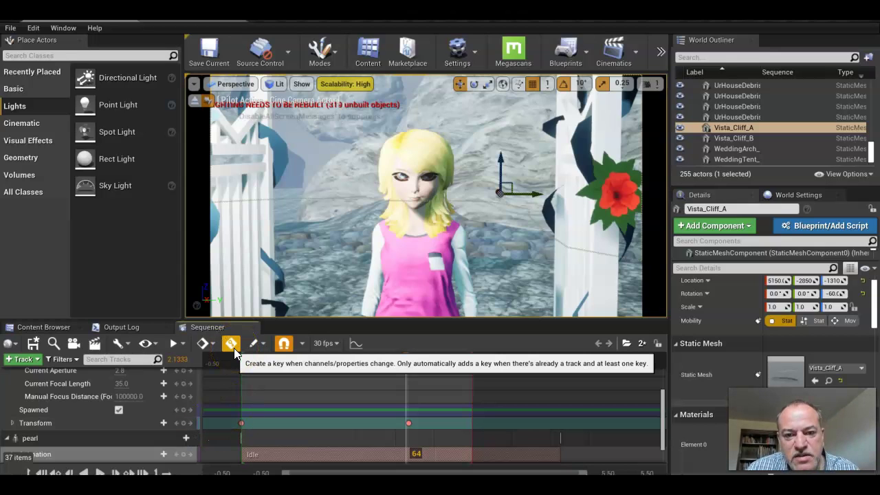
pyautogui.click(408, 385)
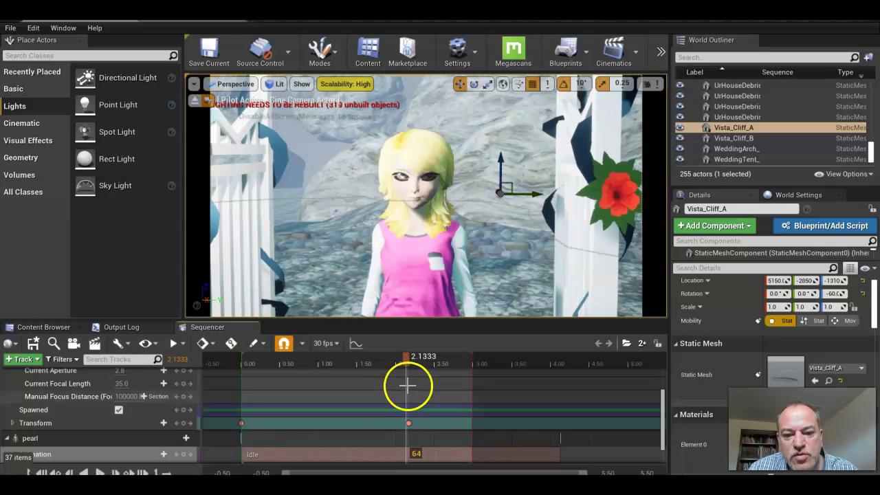
pyautogui.moveTo(407, 384); pyautogui.dragTo(371, 356)
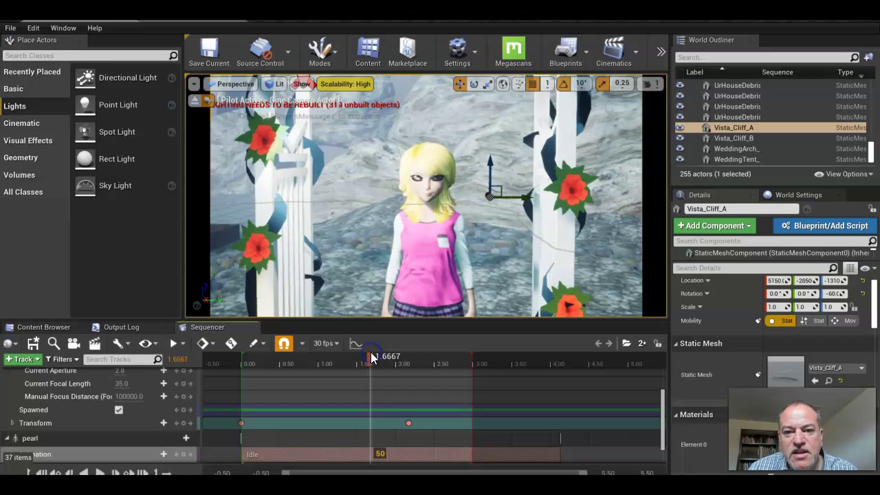
# Step: Save the level sequence and scrub through the camera's push-in on pearl to check the shot
pyautogui.click(33, 344)
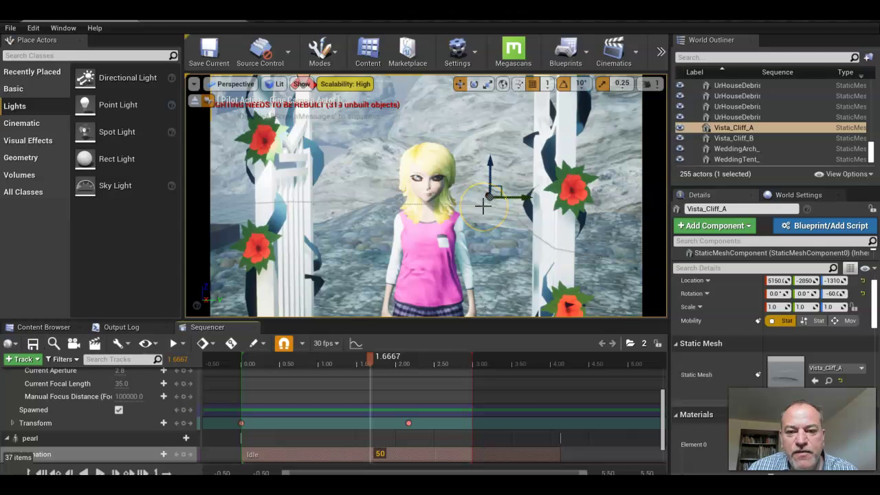
pyautogui.moveTo(375, 361); pyautogui.dragTo(339, 356)
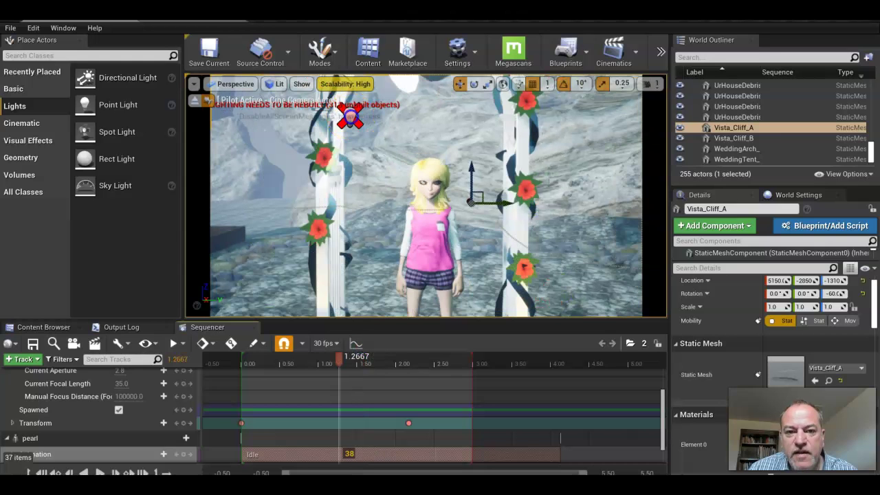
pyautogui.click(349, 118)
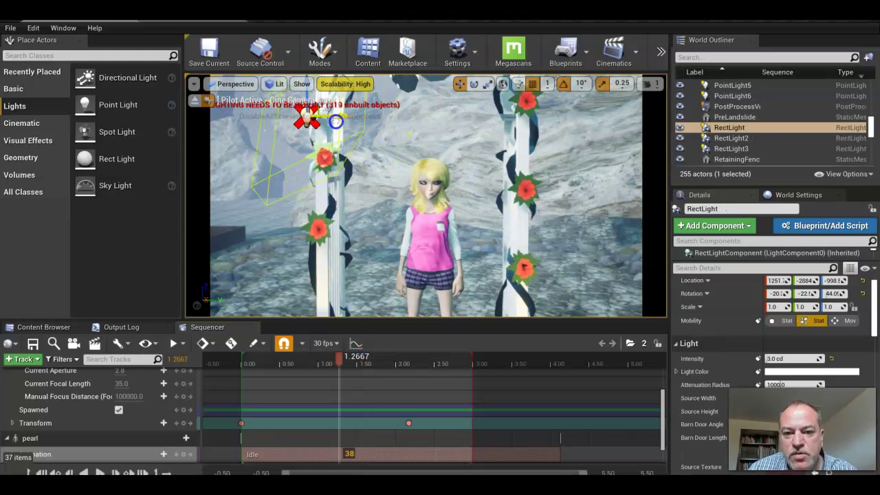
pyautogui.click(26, 347)
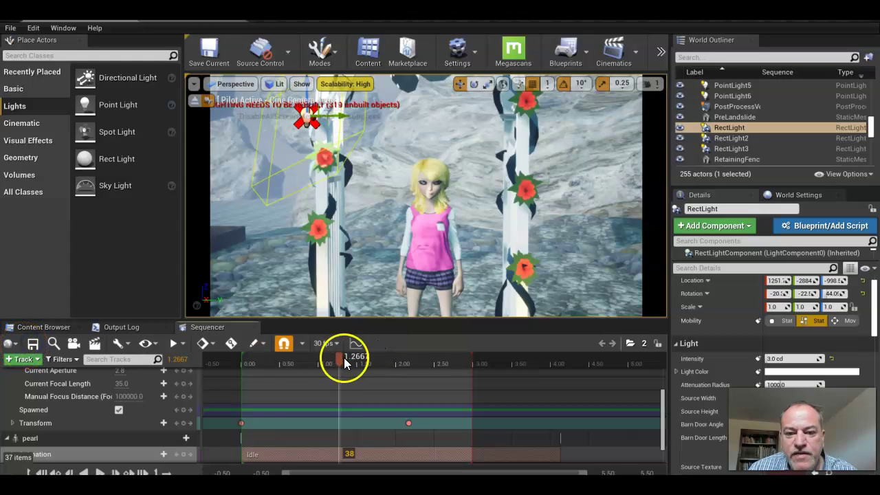
pyautogui.moveTo(344, 357); pyautogui.dragTo(384, 354)
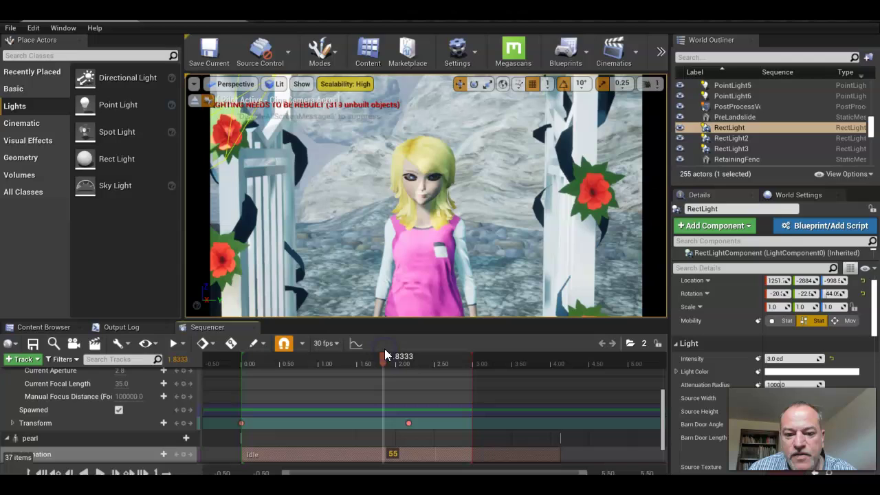
pyautogui.click(385, 365)
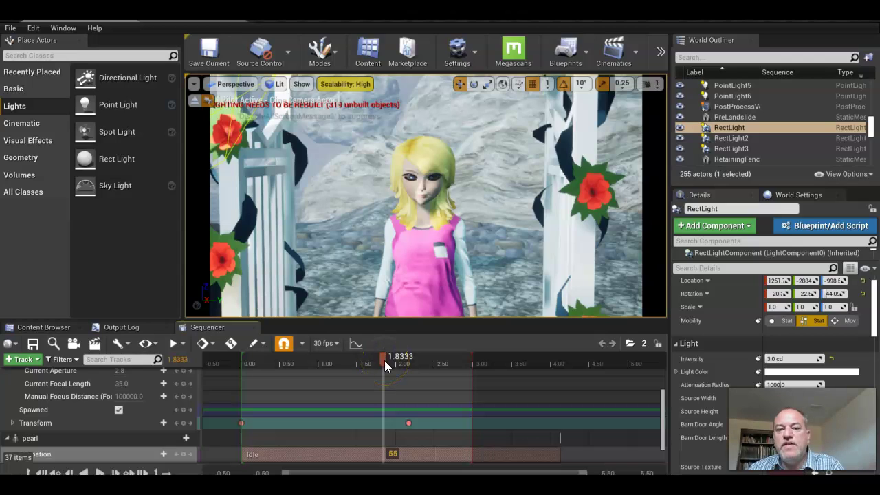
pyautogui.moveTo(384, 360); pyautogui.dragTo(350, 361)
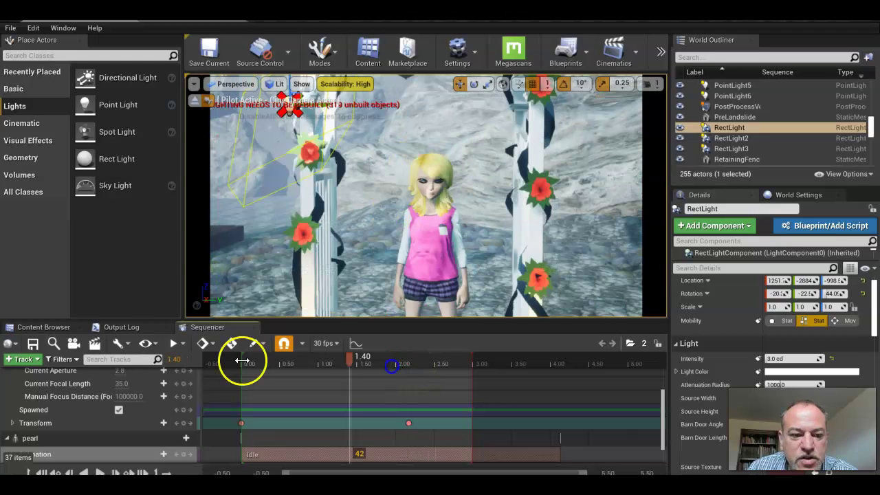
# Step: Select level sequence 2 in the project's CINEMATICS folder
pyautogui.click(53, 330)
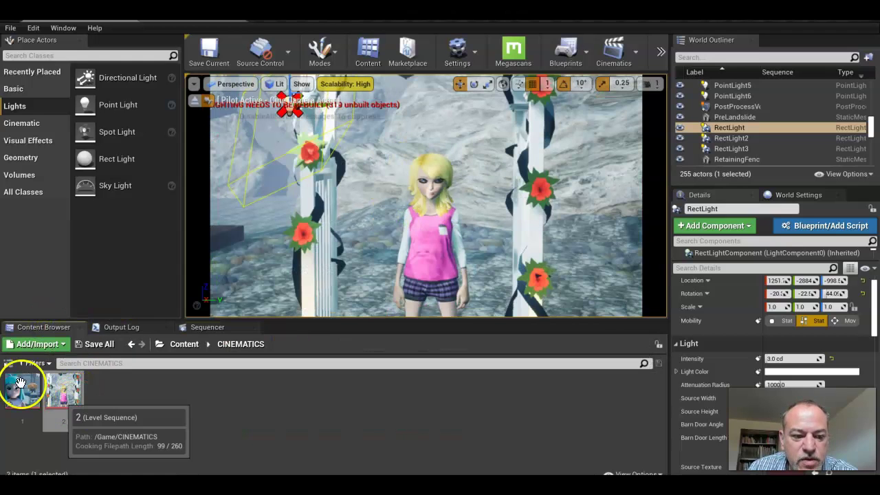
pyautogui.click(65, 416)
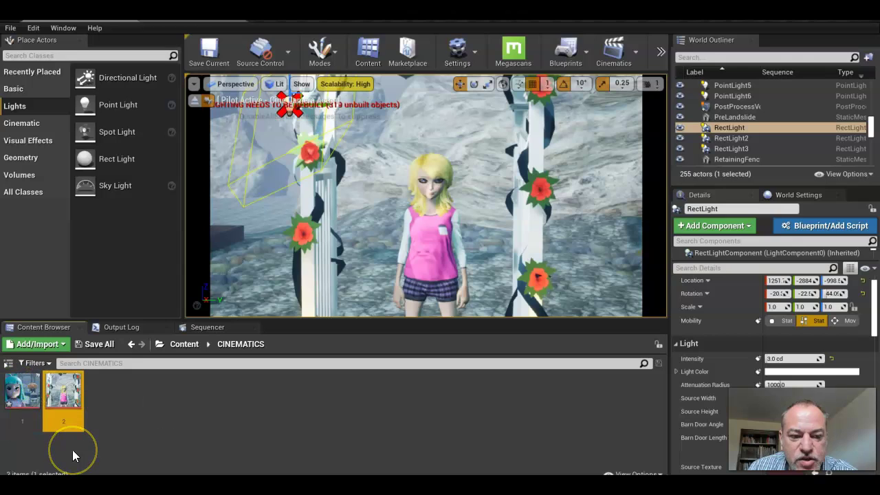